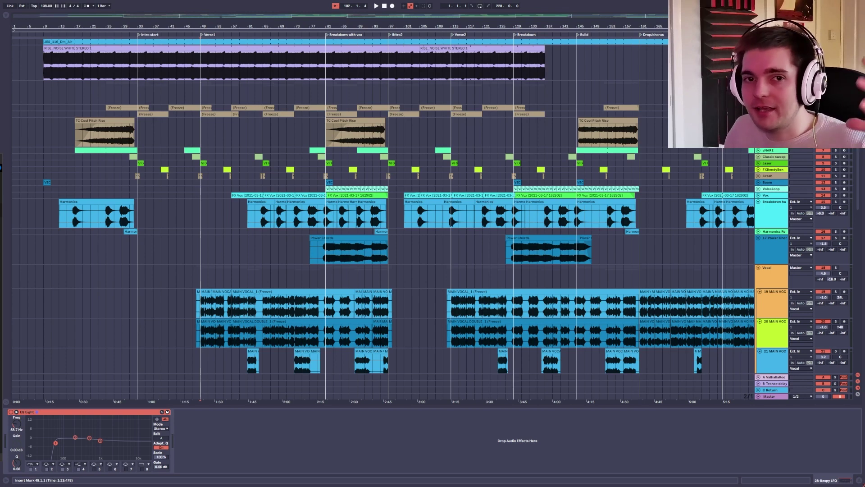
Play the arrangement from bar 47 and look over the vocal, harmonics, pad, bass and percussion tracks through Verse1
{"action": "scroll", "coordinate": [193, 269], "scroll_direction": "down", "scroll_amount": 10}
{"action": "left_click", "coordinate": [193, 269]}
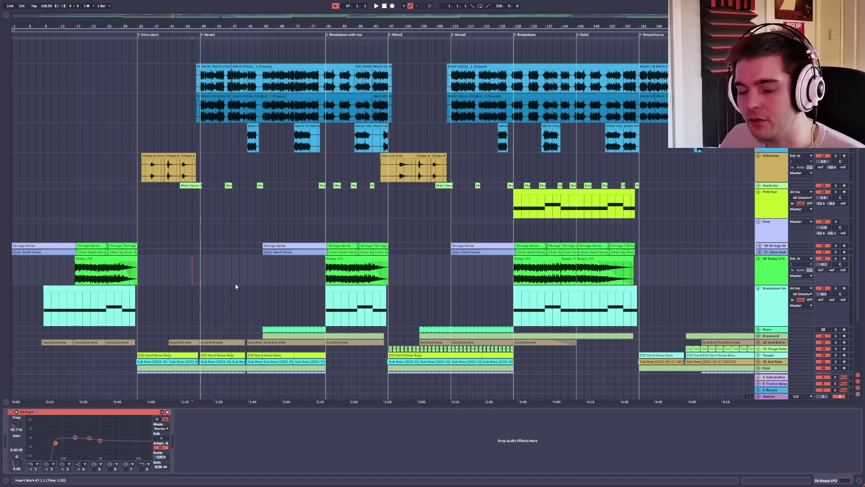
{"action": "key", "text": "space"}
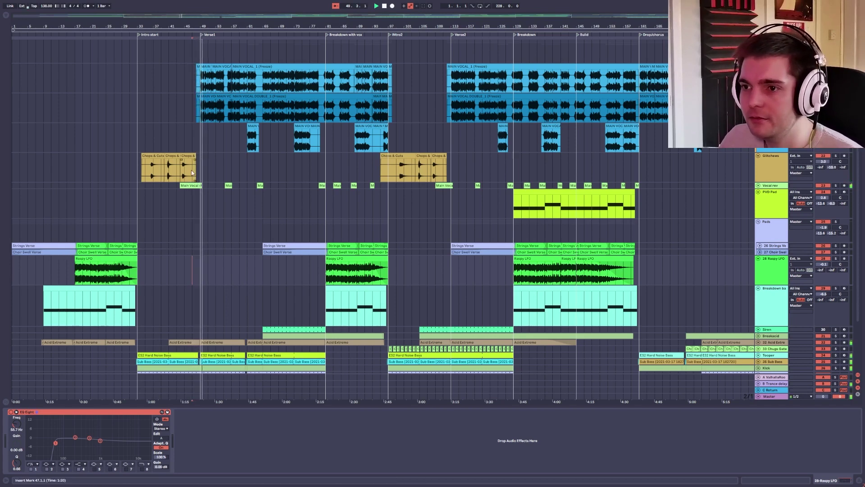
{"action": "scroll", "coordinate": [175, 227], "scroll_direction": "up", "scroll_amount": 5}
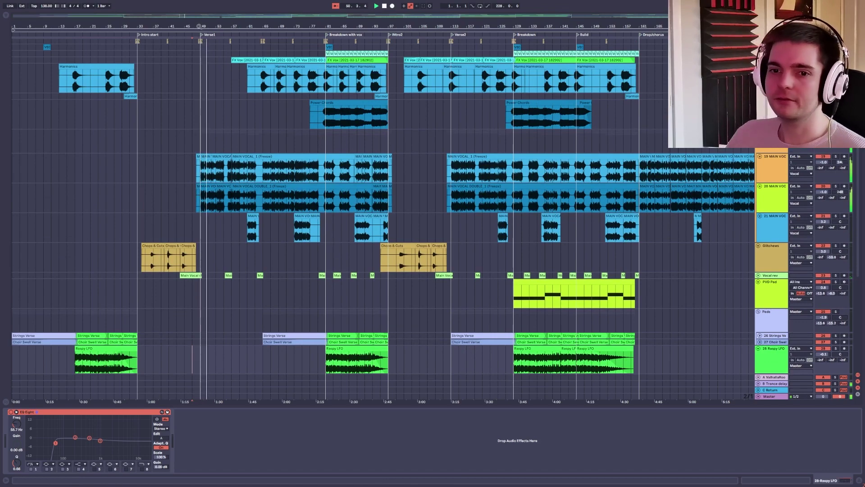
{"action": "left_click_drag", "start_coordinate": [198, 24], "coordinate": [199, 68]}
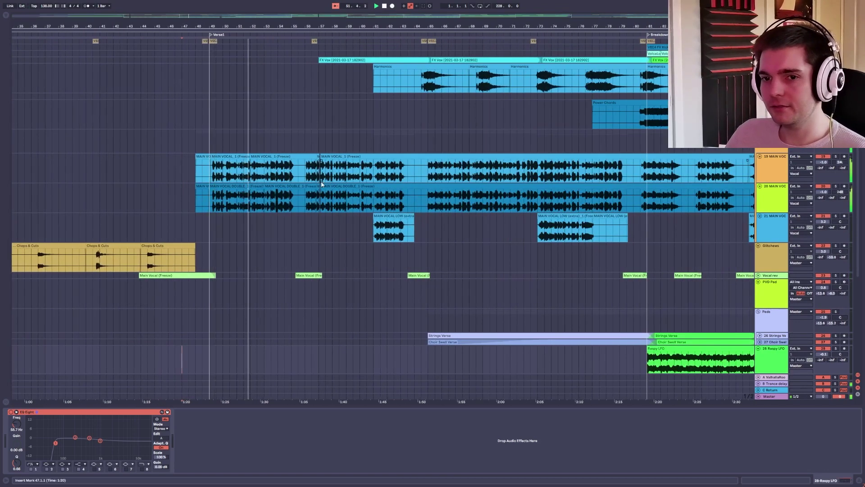
{"action": "scroll", "coordinate": [374, 181], "scroll_direction": "down", "scroll_amount": 6}
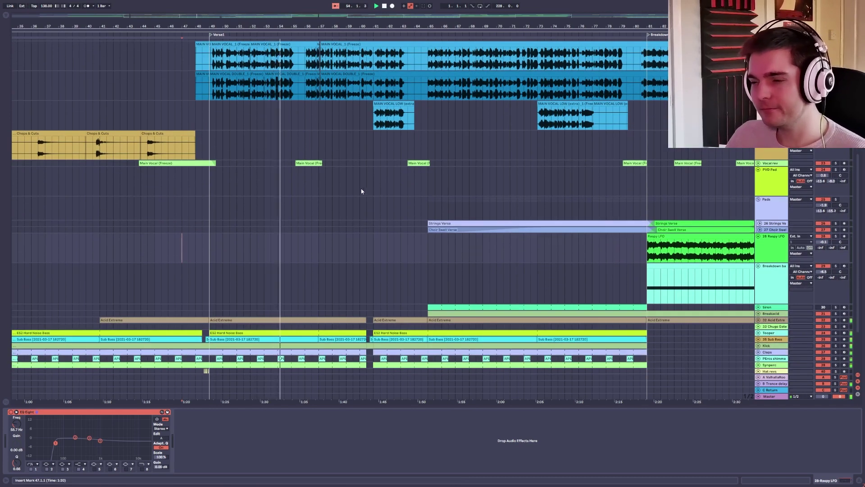
{"action": "scroll", "coordinate": [858, 199], "scroll_direction": "down", "scroll_amount": 4}
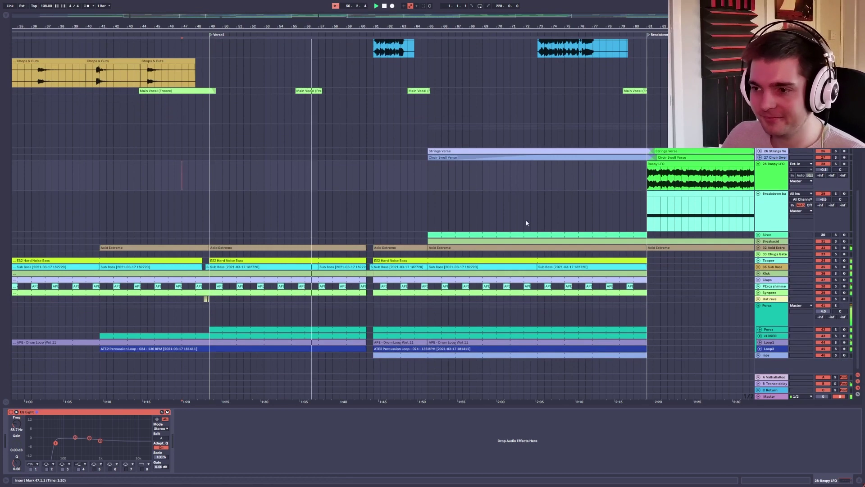
{"action": "scroll", "coordinate": [467, 224], "scroll_direction": "up", "scroll_amount": 8}
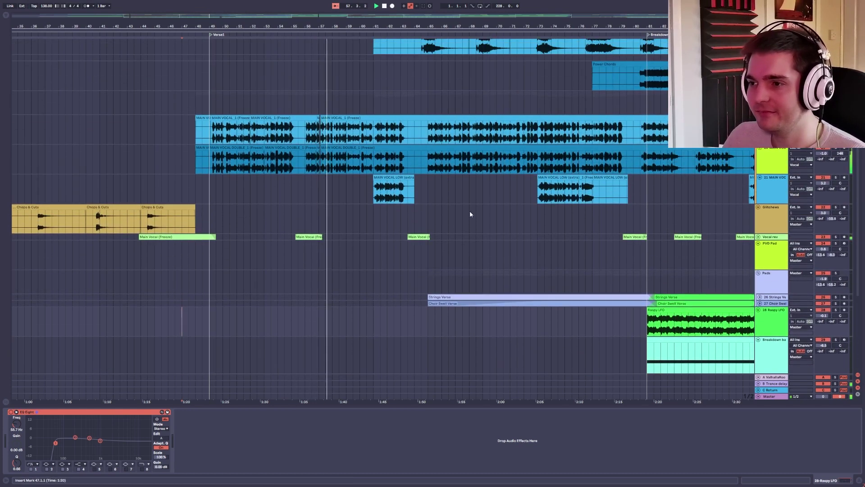
{"action": "scroll", "coordinate": [470, 214], "scroll_direction": "up", "scroll_amount": 1}
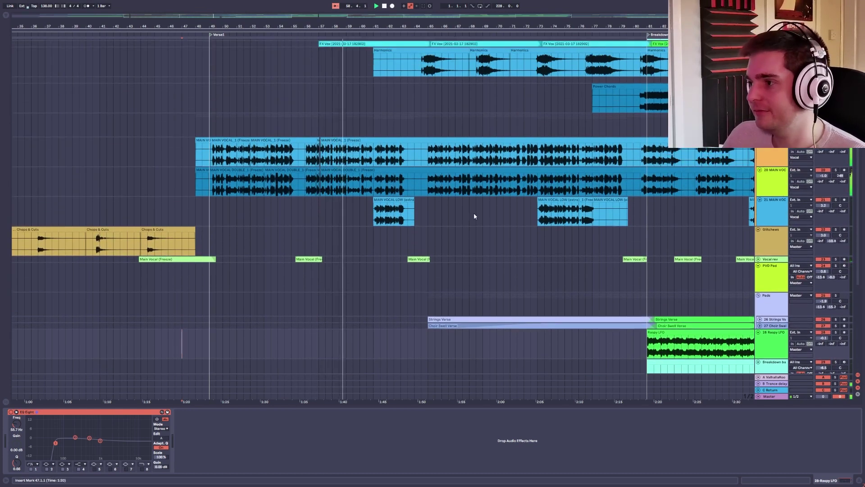
{"action": "scroll", "coordinate": [494, 216], "scroll_direction": "up", "scroll_amount": 1}
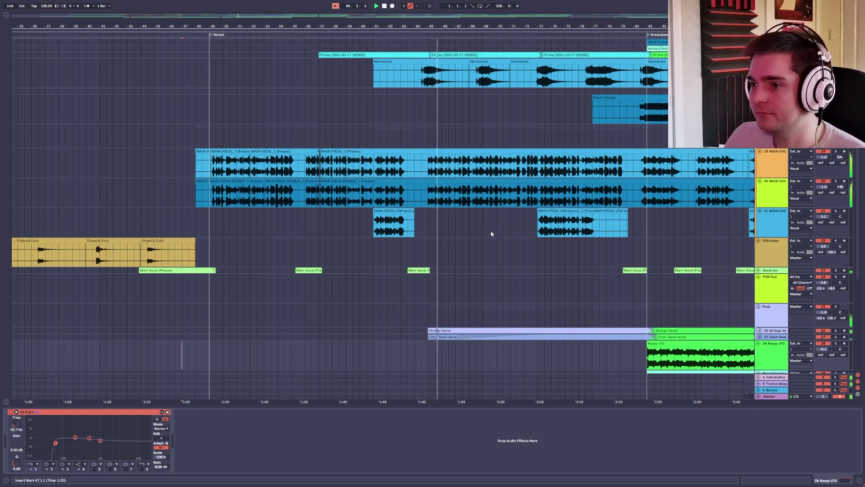
Show the effect chain of the Vocal group and look over the vocal layers in the second half of Verse1
{"action": "scroll", "coordinate": [514, 235], "scroll_direction": "down", "scroll_amount": 4}
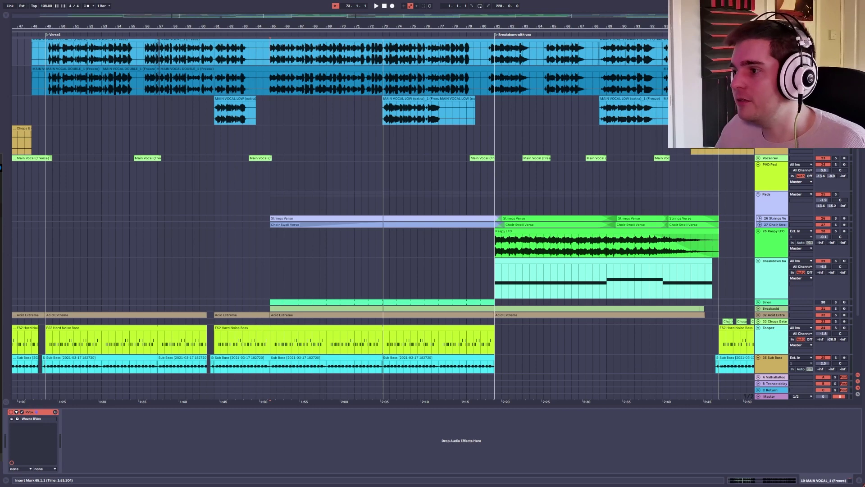
{"action": "scroll", "coordinate": [414, 231], "scroll_direction": "up", "scroll_amount": 2}
{"action": "scroll", "coordinate": [372, 220], "scroll_direction": "up", "scroll_amount": 4}
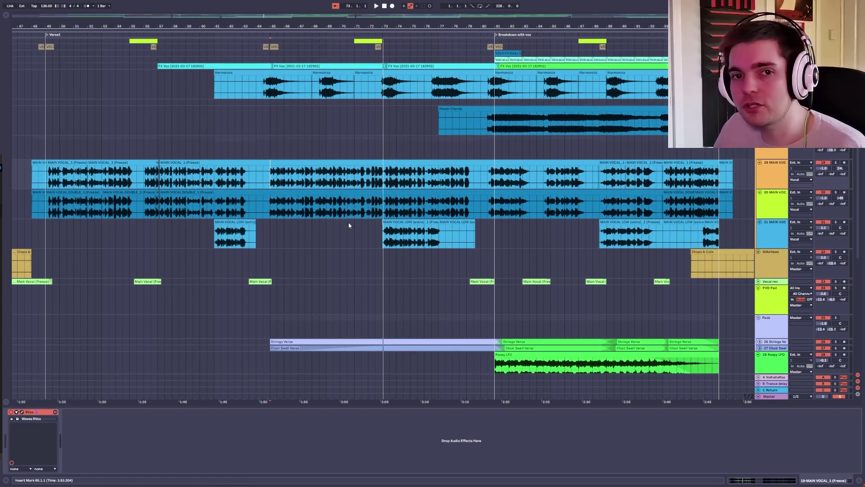
{"action": "left_click", "coordinate": [774, 151]}
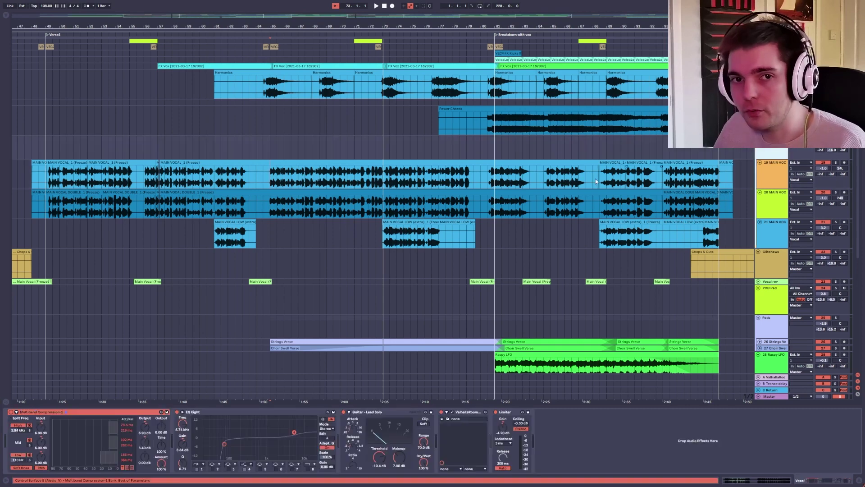
{"action": "scroll", "coordinate": [501, 219], "scroll_direction": "down", "scroll_amount": 4}
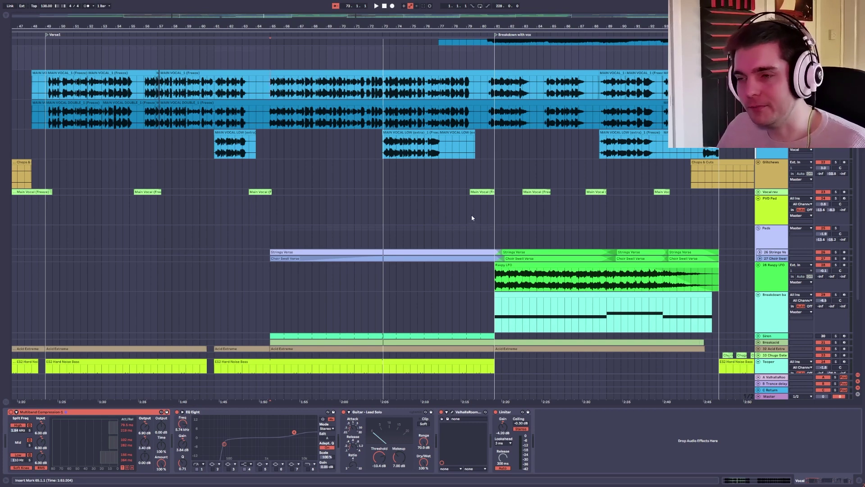
Follow playback from bar 65 and review the bass, percussion, vocal and harmonics layers leading into the breakdown
{"action": "scroll", "coordinate": [454, 234], "scroll_direction": "up", "scroll_amount": 2}
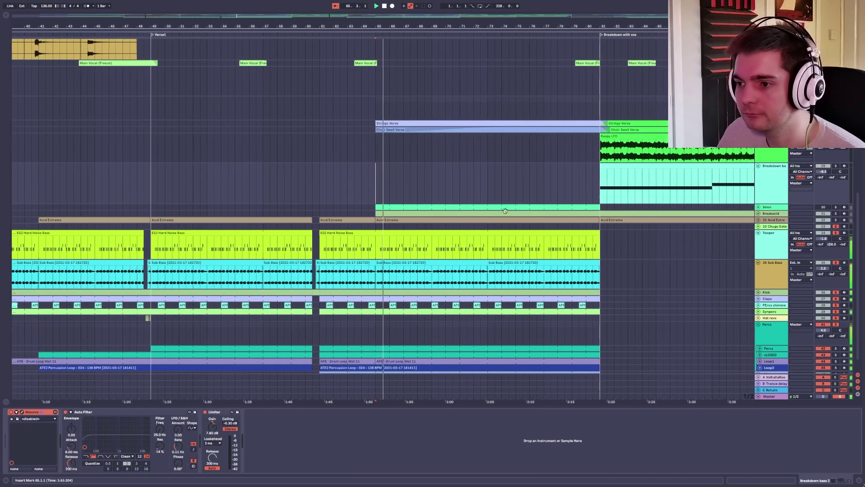
{"action": "scroll", "coordinate": [747, 284], "scroll_direction": "up", "scroll_amount": 10}
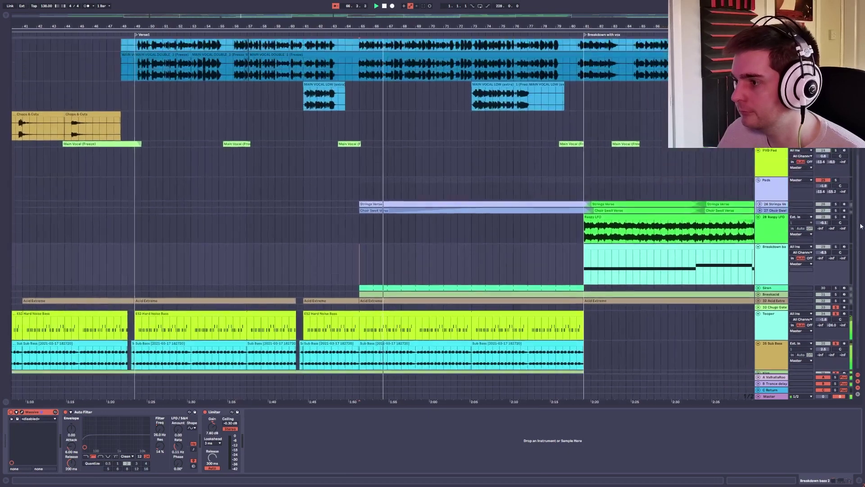
{"action": "scroll", "coordinate": [819, 204], "scroll_direction": "up", "scroll_amount": 2}
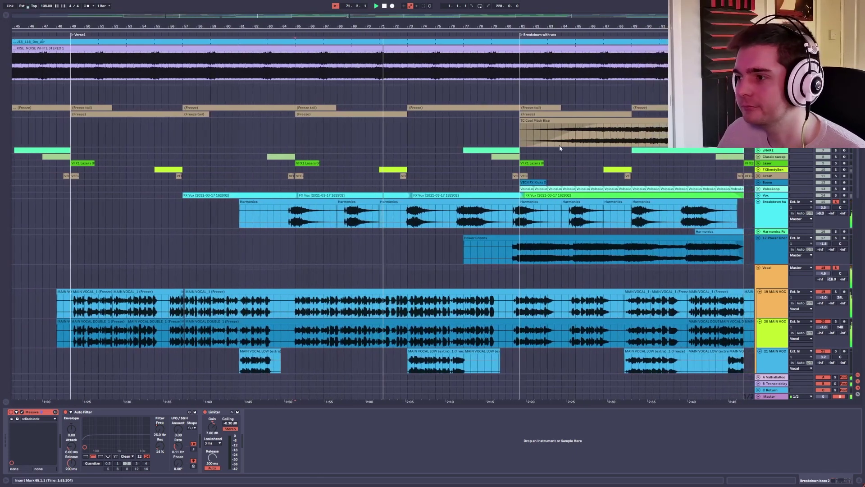
{"action": "scroll", "coordinate": [667, 162], "scroll_direction": "down", "scroll_amount": 4}
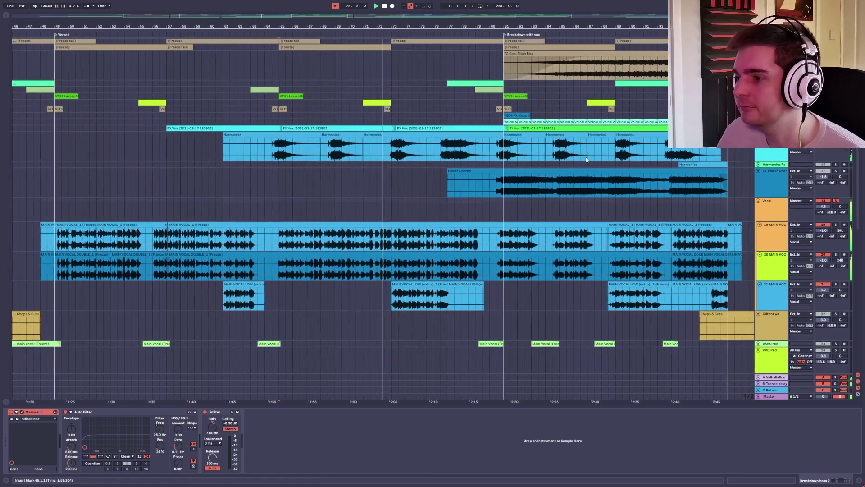
Place the insert marker at 64.3.1 in the harmonics clip and check the acid and bass layers below it
{"action": "left_click", "coordinate": [224, 148]}
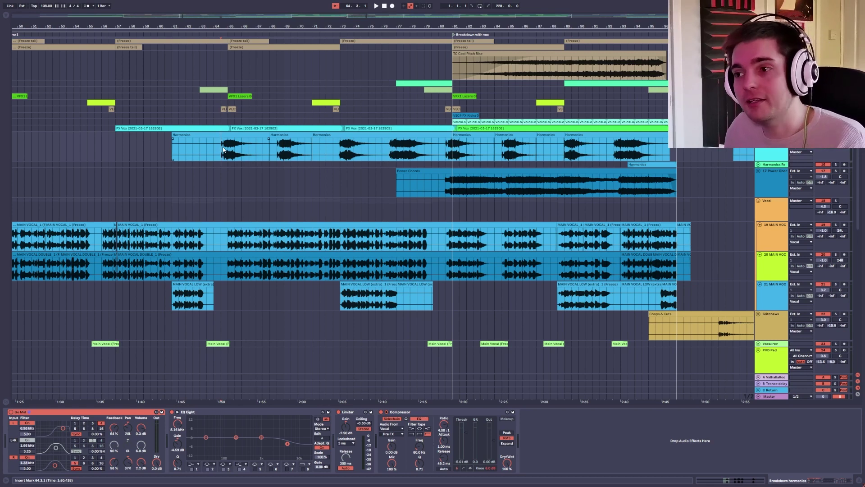
{"action": "scroll", "coordinate": [486, 236], "scroll_direction": "down", "scroll_amount": 10}
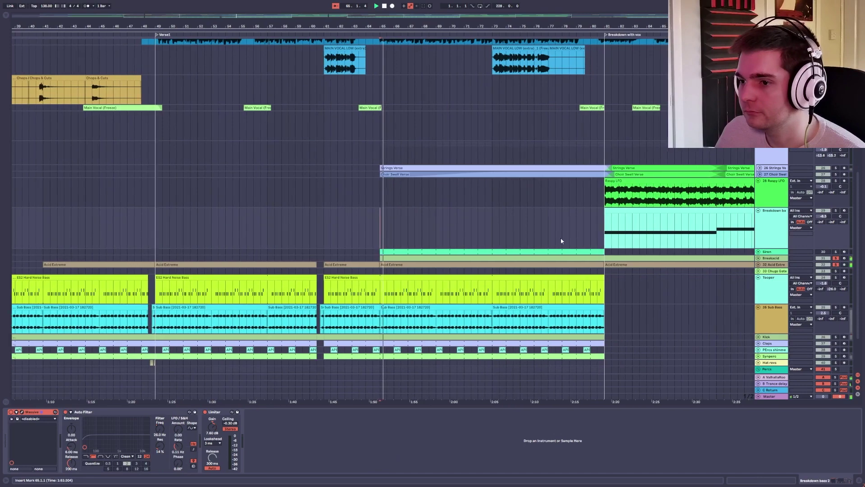
{"action": "key", "text": "space"}
{"action": "scroll", "coordinate": [827, 239], "scroll_direction": "down", "scroll_amount": 2}
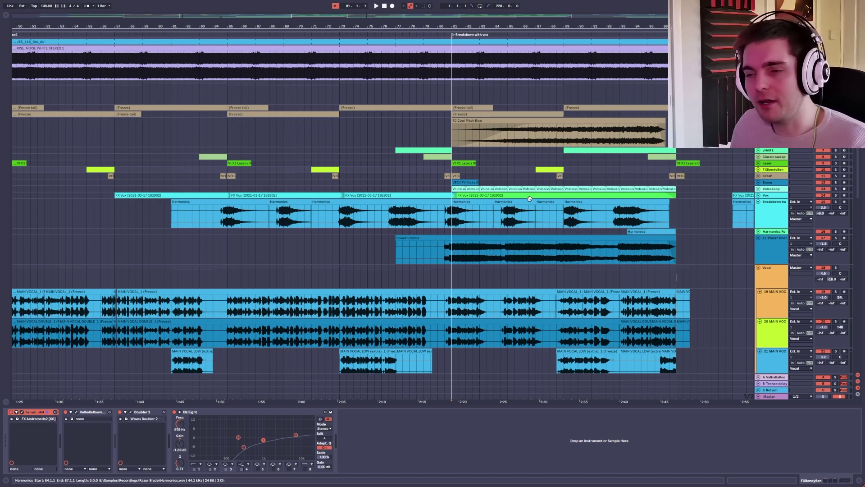
Play the breakdown from bar 81 with the effects tracks down to VocalLoop soloed, and solo Raspy LFO as well
{"action": "key", "text": "space"}
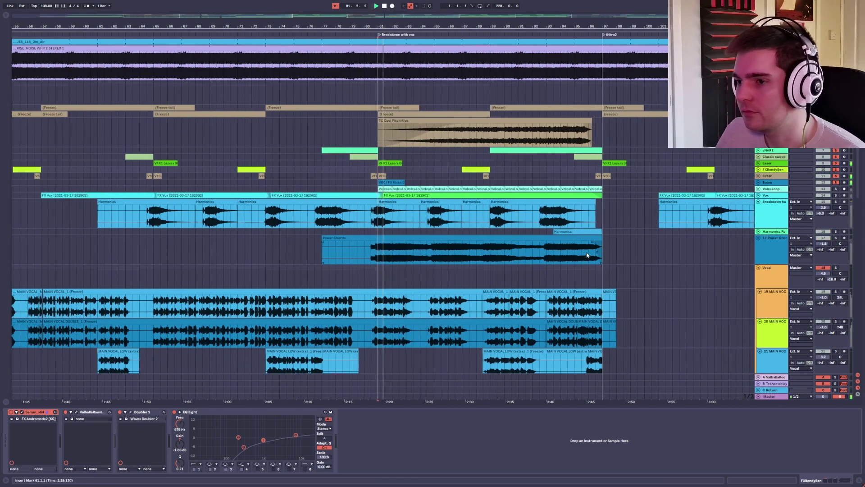
{"action": "left_click_drag", "start_coordinate": [835, 150], "coordinate": [836, 183]}
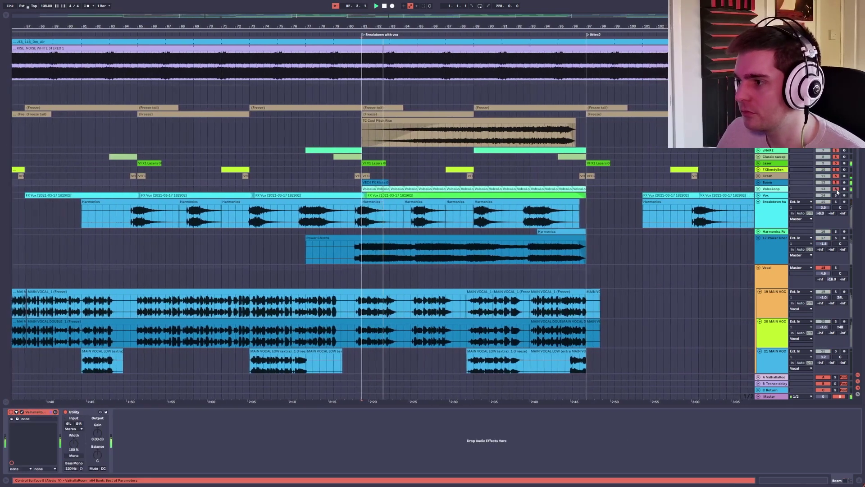
{"action": "scroll", "coordinate": [818, 222], "scroll_direction": "down", "scroll_amount": 10}
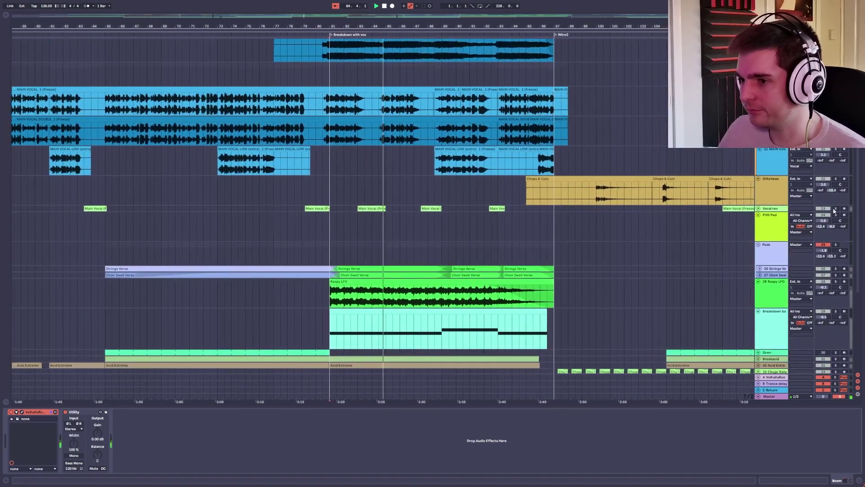
{"action": "scroll", "coordinate": [717, 263], "scroll_direction": "down", "scroll_amount": 3}
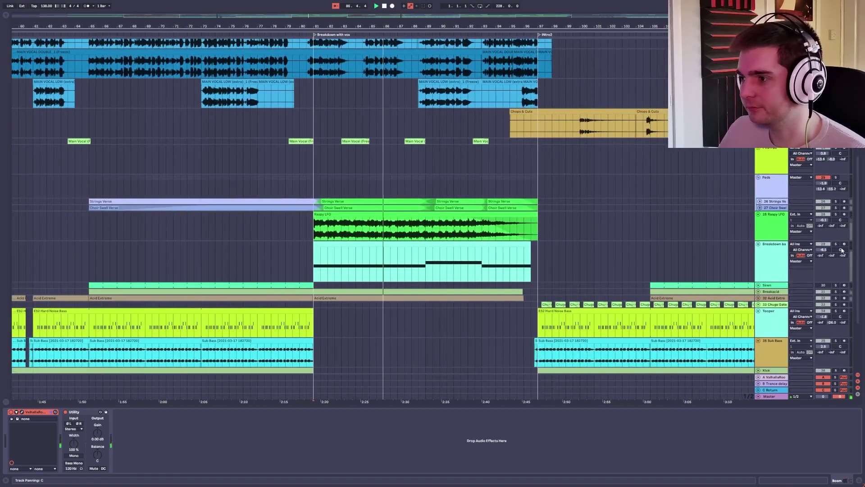
{"action": "left_click", "coordinate": [836, 215]}
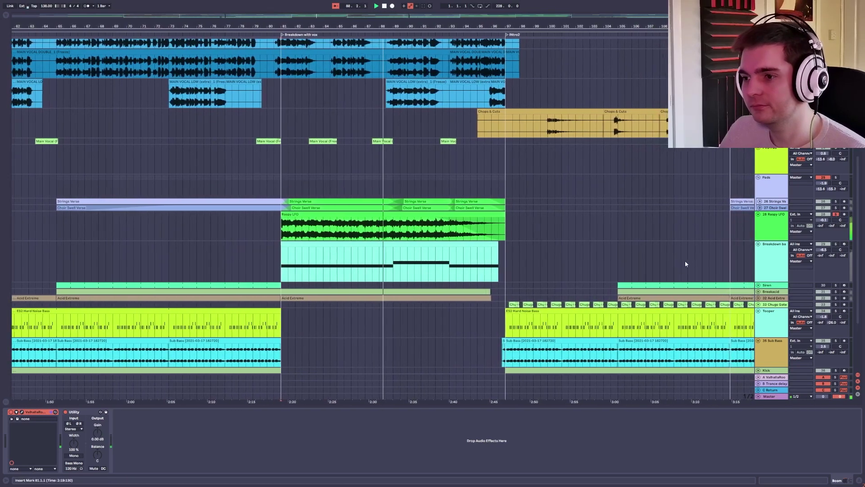
{"action": "scroll", "coordinate": [607, 260], "scroll_direction": "up", "scroll_amount": 10}
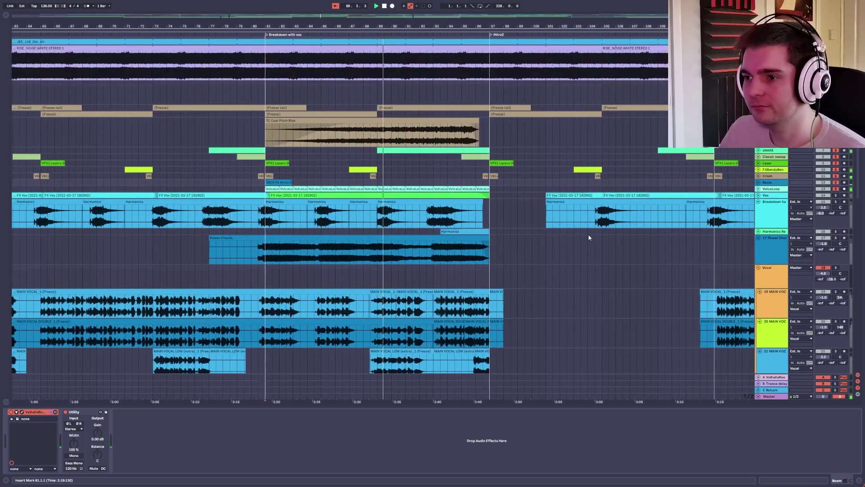
Show the device chain of the PVD Pad track, followed by that of the Sub Bass track
{"action": "scroll", "coordinate": [567, 225], "scroll_direction": "down", "scroll_amount": 5}
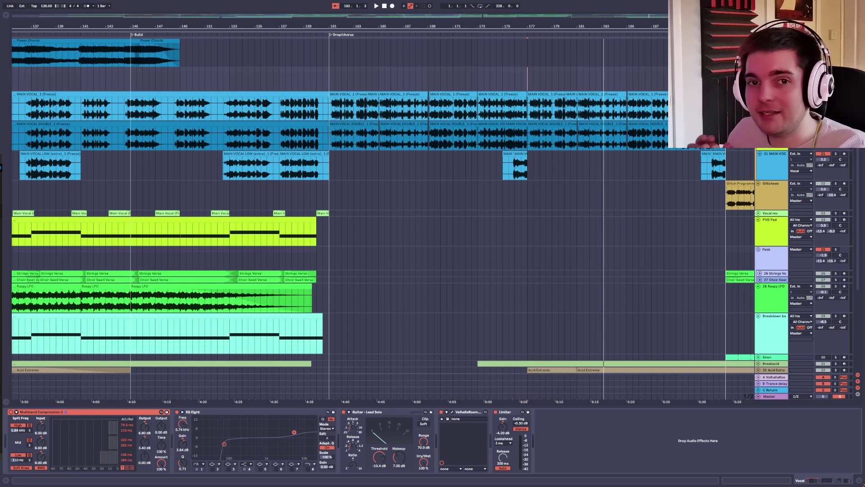
{"action": "left_click", "coordinate": [768, 229]}
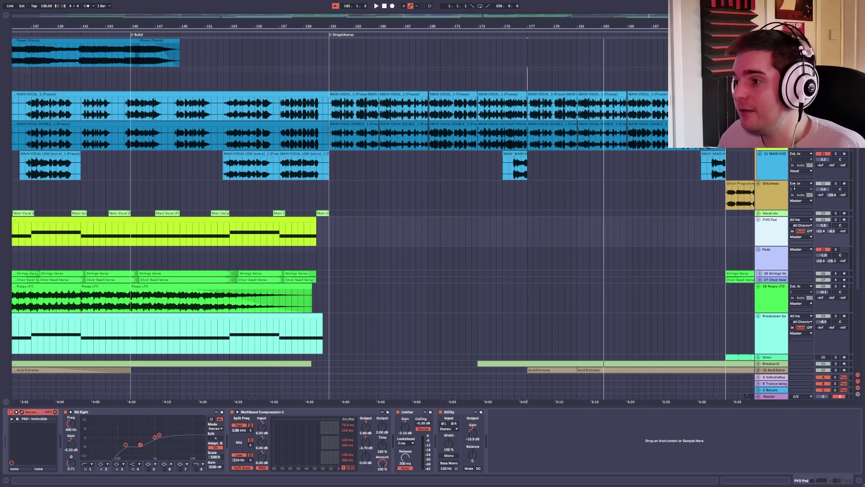
{"action": "scroll", "coordinate": [794, 187], "scroll_direction": "down", "scroll_amount": 8}
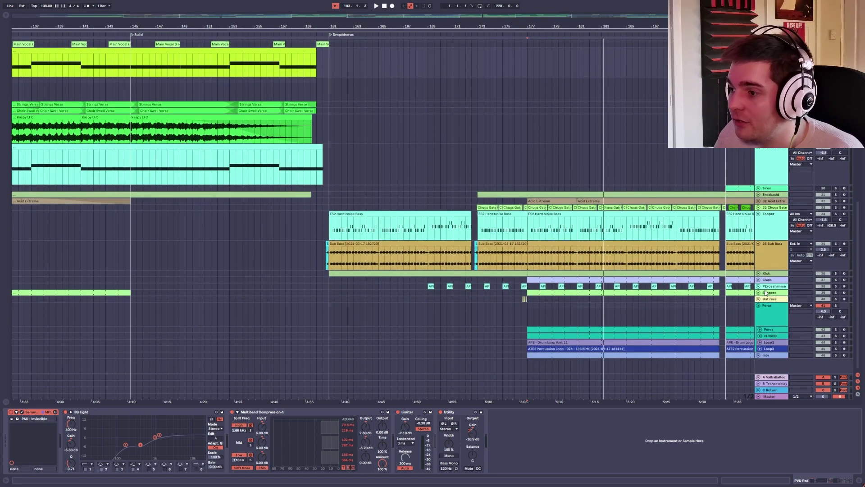
{"action": "left_click", "coordinate": [777, 256]}
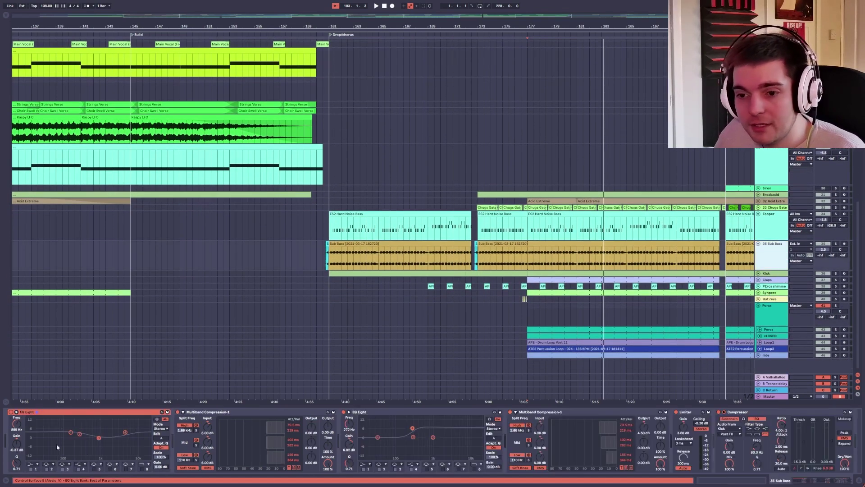
Enlarge the curve of the first EQ Eight on the Sub Bass track, examine its low end, and collapse it again
{"action": "left_click", "coordinate": [36, 412]}
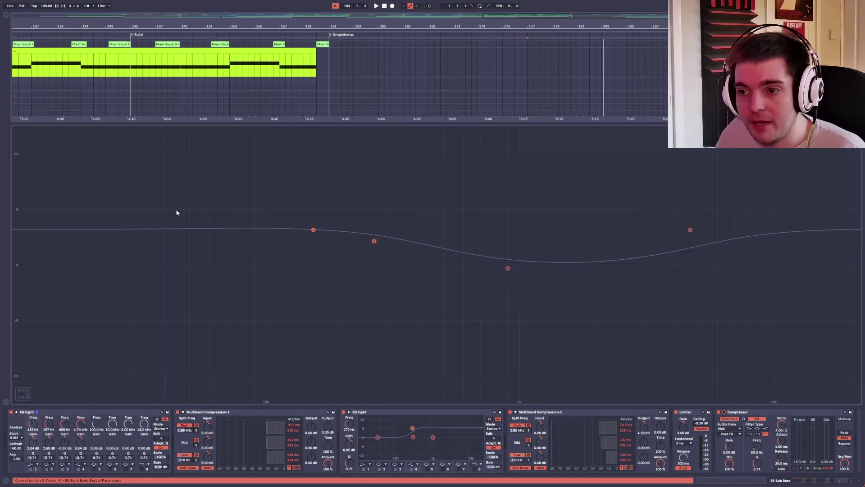
{"action": "left_click_drag", "start_coordinate": [91, 174], "coordinate": [372, 307]}
{"action": "left_click", "coordinate": [21, 412]}
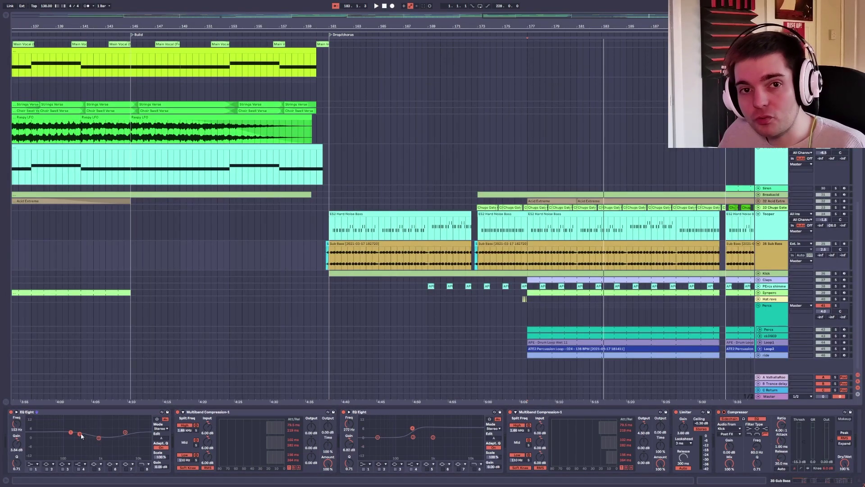
Show the device chain of the Pads group and enlarge its EQ Eight curve to examine the low cut
{"action": "scroll", "coordinate": [748, 204], "scroll_direction": "up", "scroll_amount": 3}
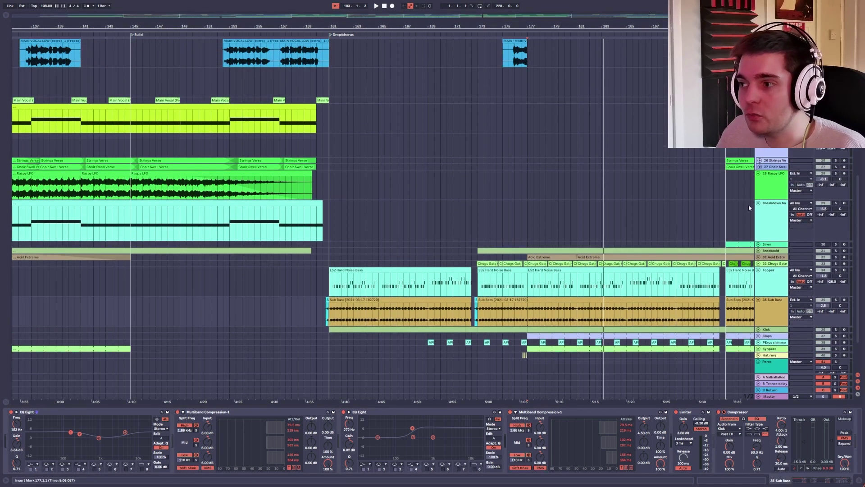
{"action": "left_click", "coordinate": [763, 177]}
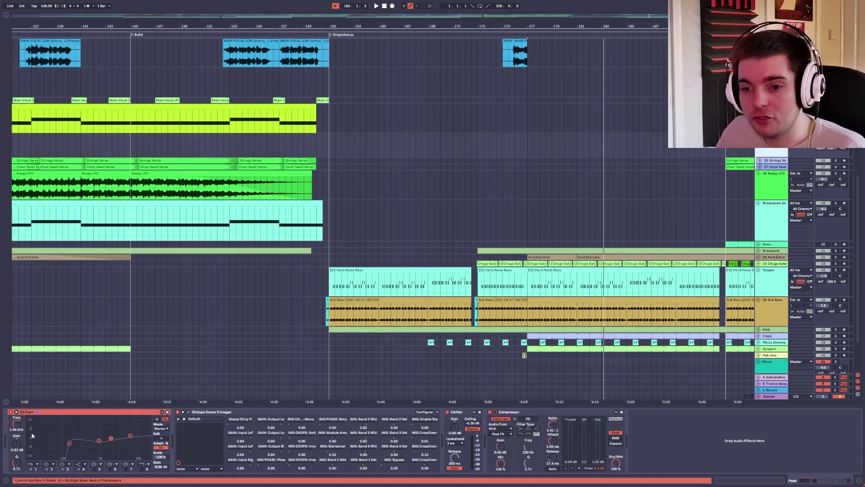
{"action": "left_click", "coordinate": [157, 419]}
{"action": "left_click_drag", "start_coordinate": [31, 212], "coordinate": [299, 380]}
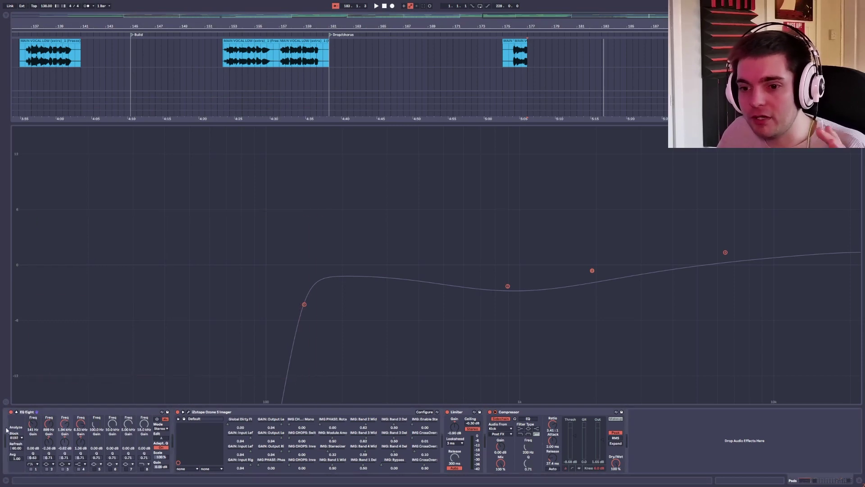
Collapse the enlarged EQ Eight curve of the Pads group and show the device chain of the PVD Pad track
{"action": "left_click", "coordinate": [157, 419]}
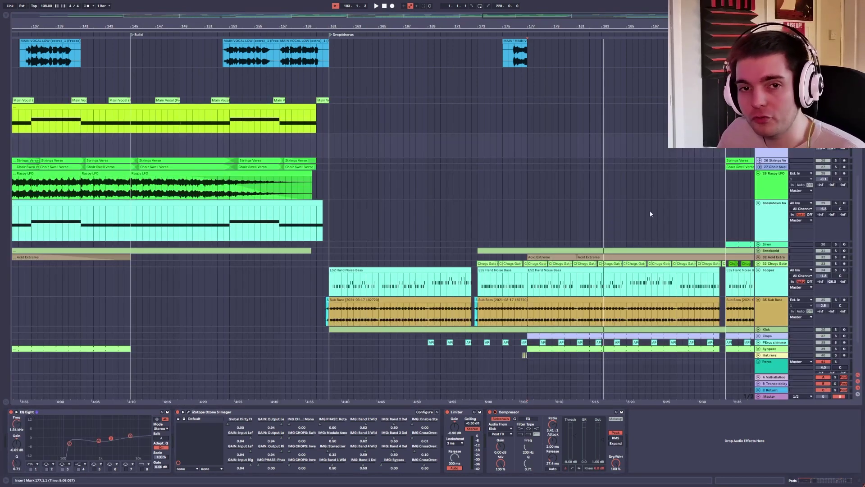
{"action": "scroll", "coordinate": [714, 215], "scroll_direction": "up", "scroll_amount": 4}
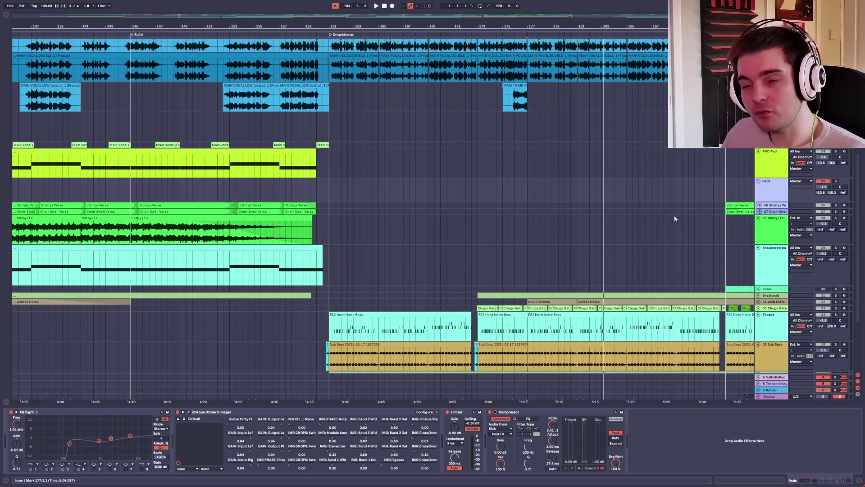
{"action": "scroll", "coordinate": [675, 219], "scroll_direction": "up", "scroll_amount": 3}
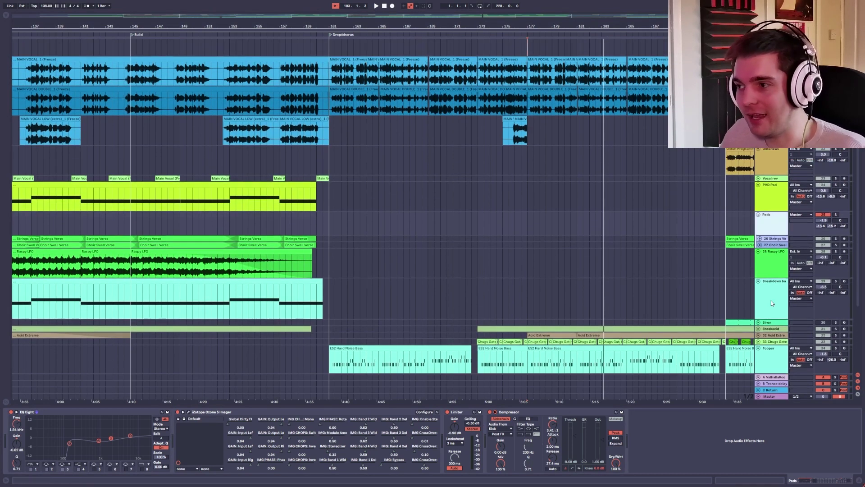
{"action": "left_click", "coordinate": [771, 198]}
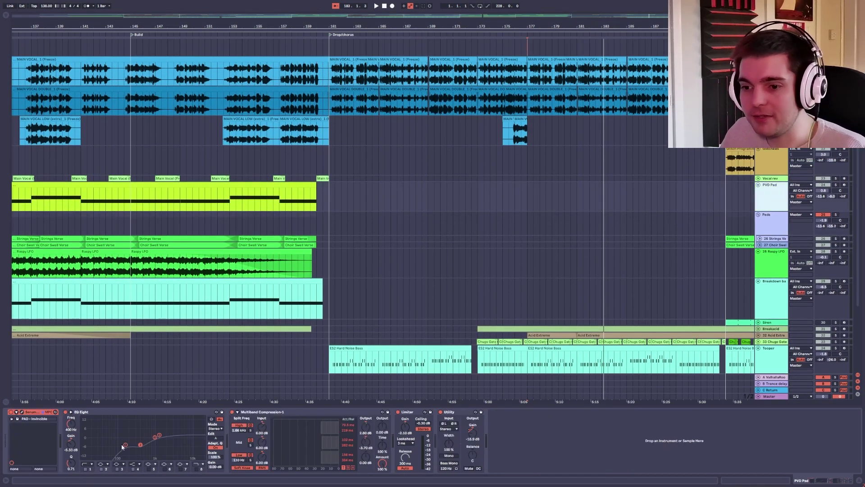
Enlarge the EQ Eight curve on the PVD Pad track, examine its low end, and collapse it again
{"action": "left_click", "coordinate": [71, 413]}
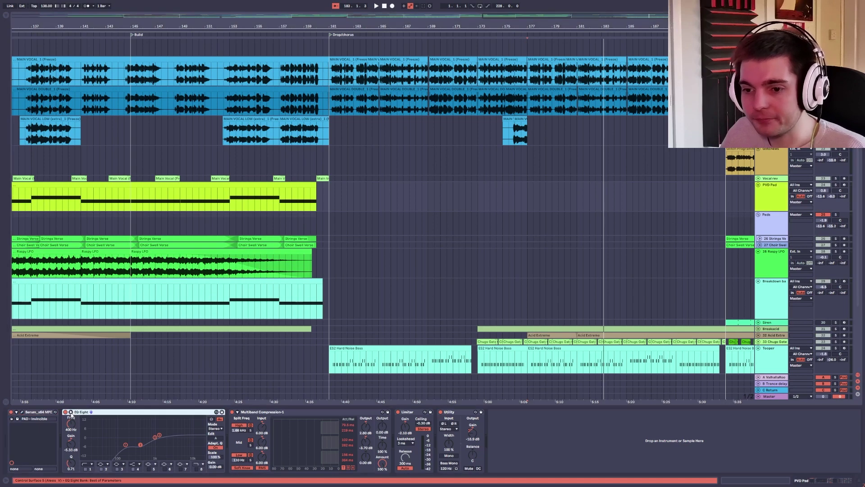
{"action": "left_click", "coordinate": [222, 411]}
{"action": "left_click_drag", "start_coordinate": [287, 310], "coordinate": [50, 395]}
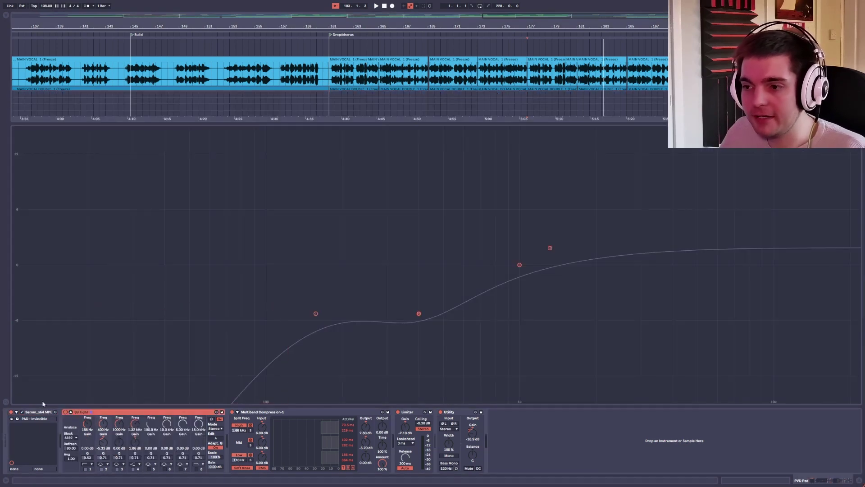
{"action": "left_click_drag", "start_coordinate": [282, 254], "coordinate": [489, 331]}
{"action": "left_click", "coordinate": [72, 413]}
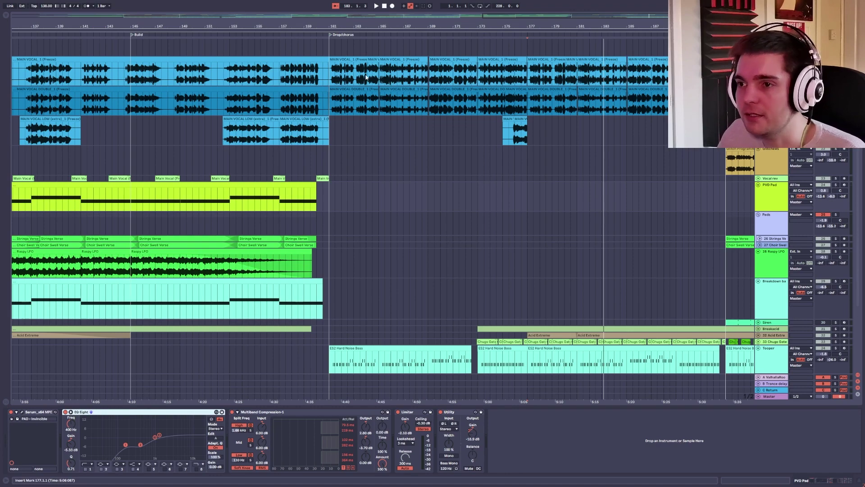
Show the device chain of the bigriser track, followed by that of the UpnDown track, to compare their EQ curves
{"action": "scroll", "coordinate": [272, 194], "scroll_direction": "left", "scroll_amount": 5}
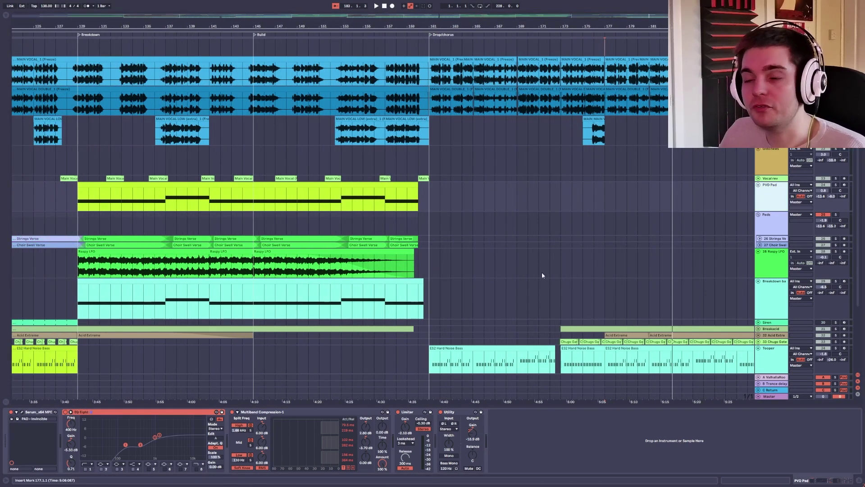
{"action": "scroll", "coordinate": [861, 208], "scroll_direction": "up", "scroll_amount": 10}
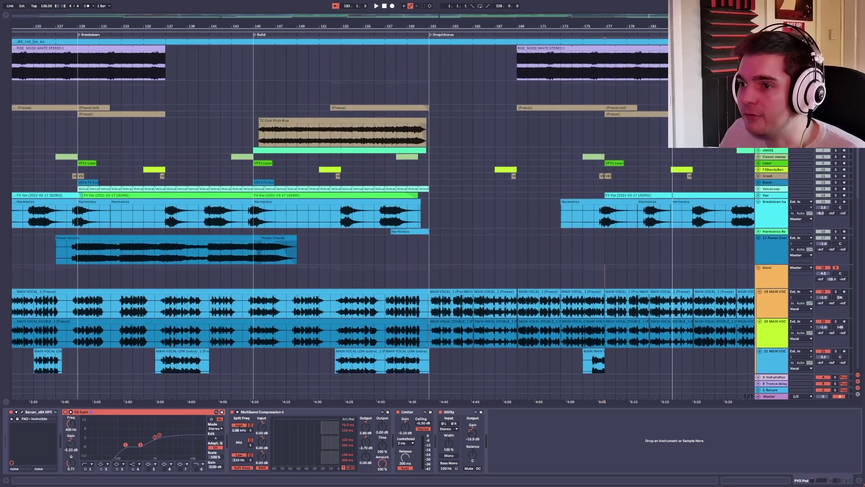
{"action": "left_click", "coordinate": [771, 121]}
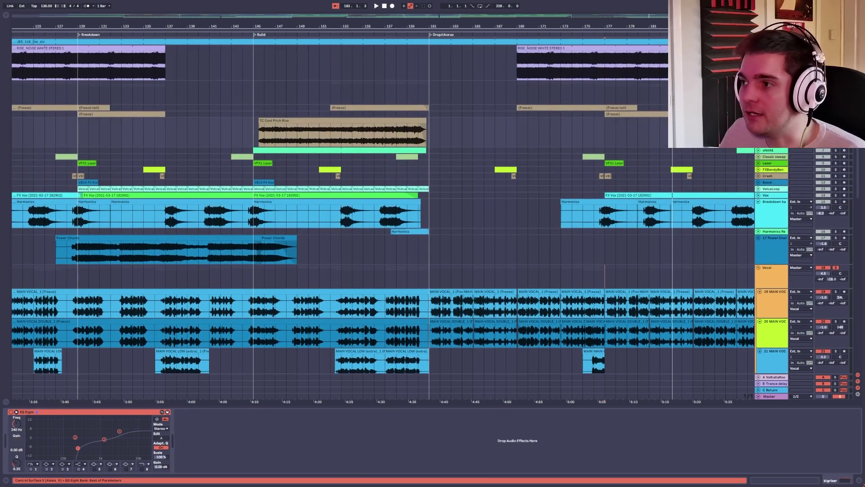
{"action": "left_click", "coordinate": [771, 84]}
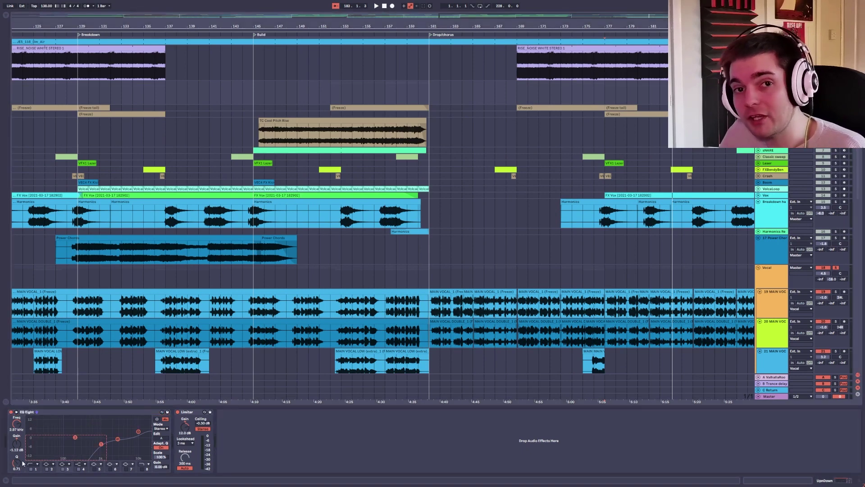
{"action": "left_click", "coordinate": [398, 409]}
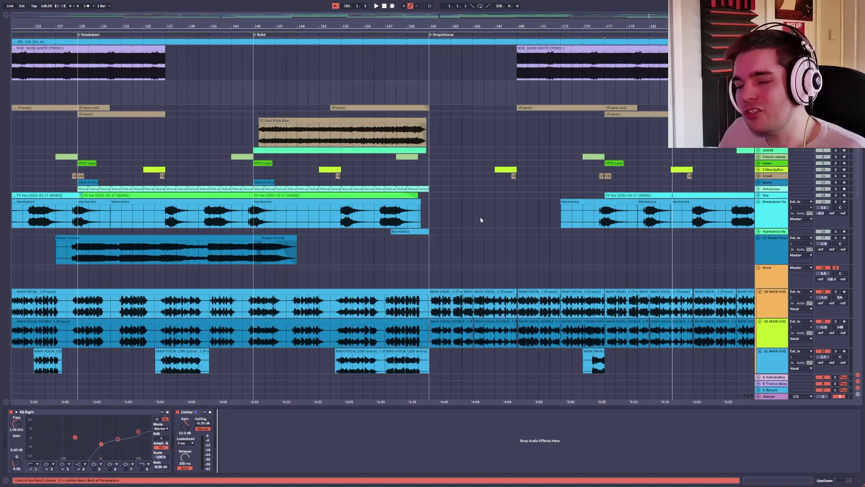
Show the device chain of the Vocal group and examine the low and high ends of its EQ Eight curve
{"action": "scroll", "coordinate": [444, 225], "scroll_direction": "down", "scroll_amount": 3}
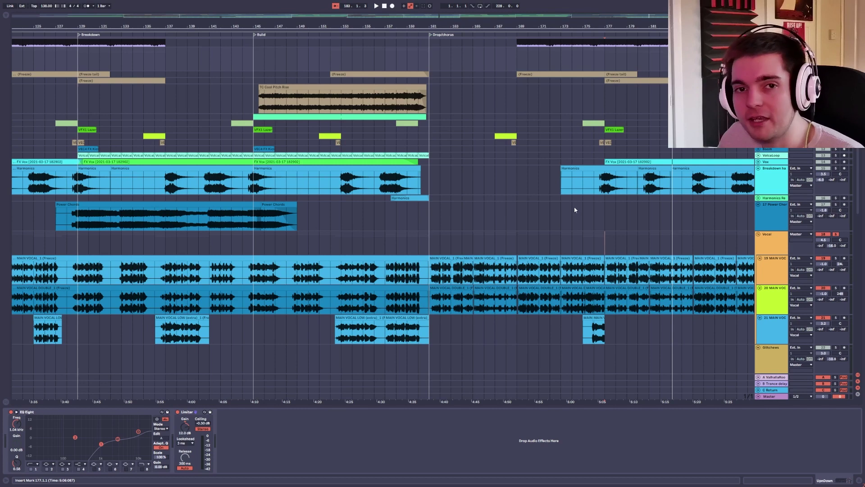
{"action": "left_click", "coordinate": [772, 238]}
{"action": "scroll", "coordinate": [496, 324], "scroll_direction": "down", "scroll_amount": 2}
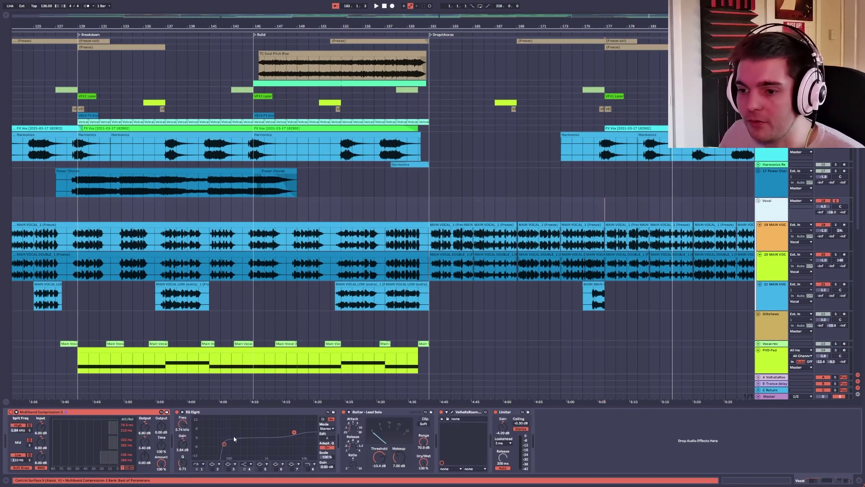
{"action": "left_click_drag", "start_coordinate": [221, 437], "coordinate": [196, 464]}
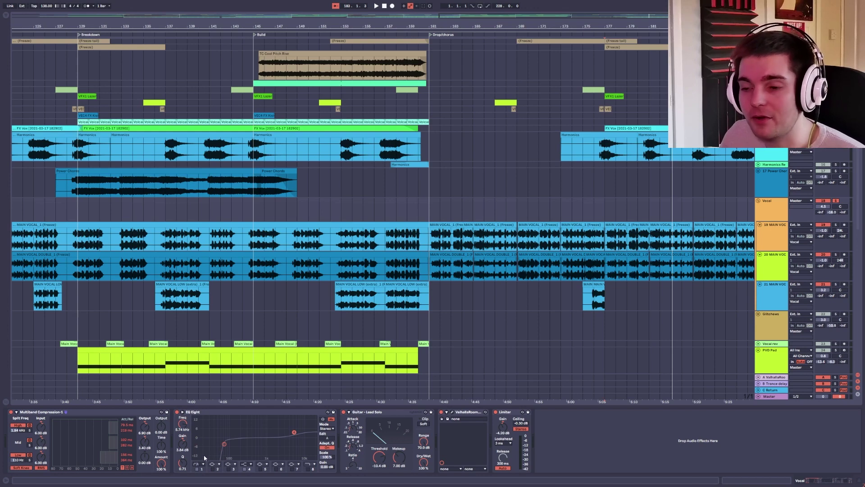
{"action": "left_click_drag", "start_coordinate": [209, 421], "coordinate": [323, 453]}
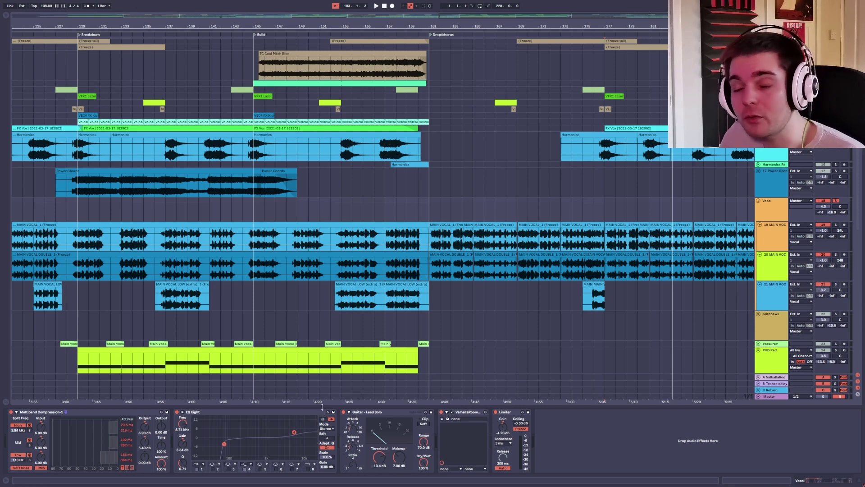
{"action": "scroll", "coordinate": [532, 320], "scroll_direction": "down", "scroll_amount": 2}
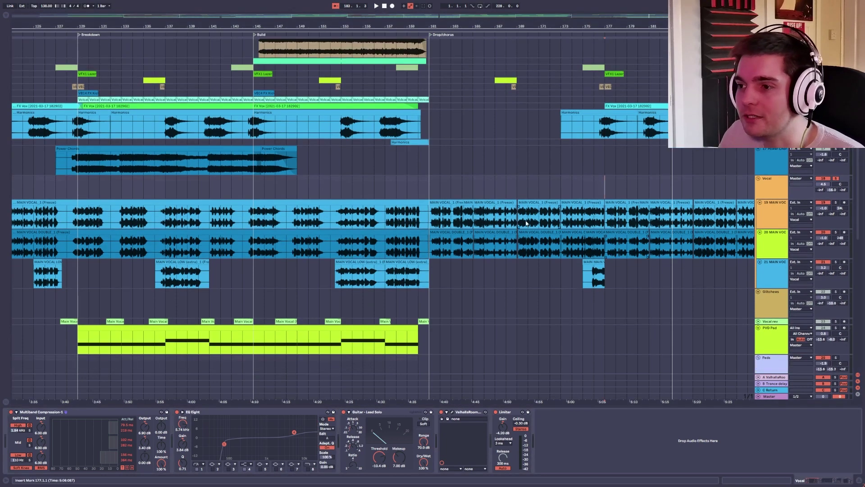
{"action": "scroll", "coordinate": [526, 223], "scroll_direction": "down", "scroll_amount": 2}
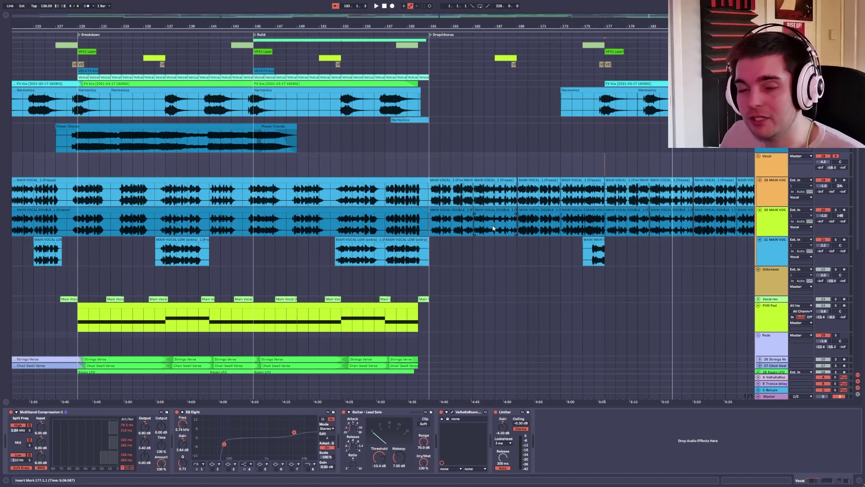
{"action": "scroll", "coordinate": [493, 225], "scroll_direction": "down", "scroll_amount": 2}
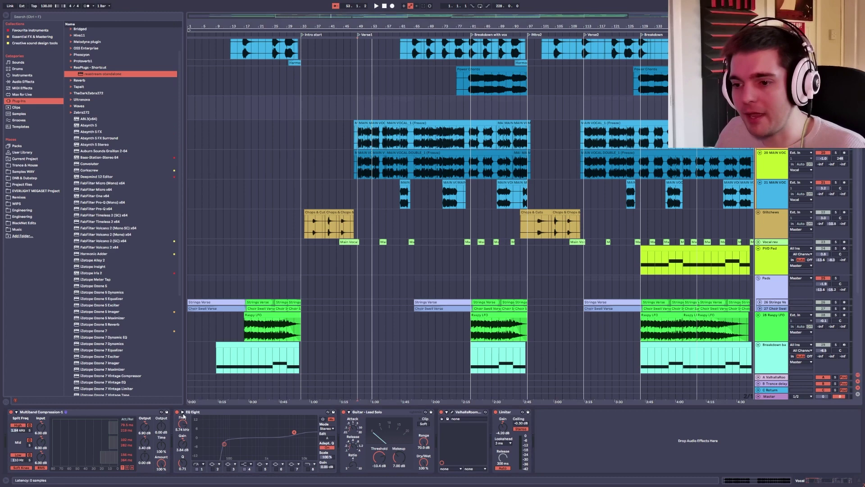
Enlarge the Vocal group's EQ Eight curve and play Verse1 from bar 49 to examine the spectrum, then hide the devices
{"action": "left_click", "coordinate": [181, 417]}
{"action": "left_click_drag", "start_coordinate": [391, 271], "coordinate": [594, 400]}
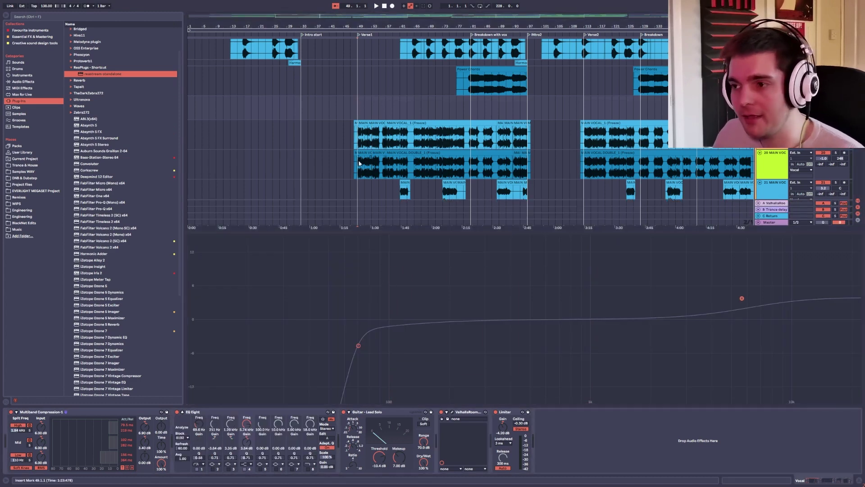
{"action": "key", "text": "space"}
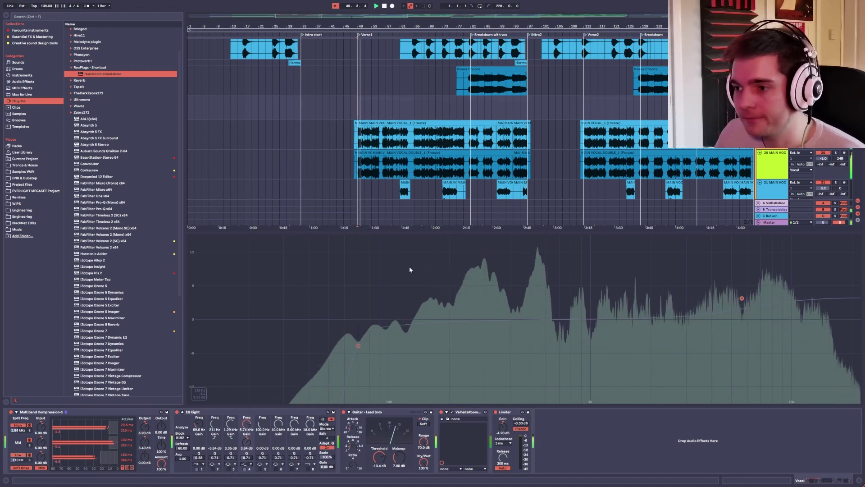
{"action": "left_click_drag", "start_coordinate": [391, 247], "coordinate": [588, 369]}
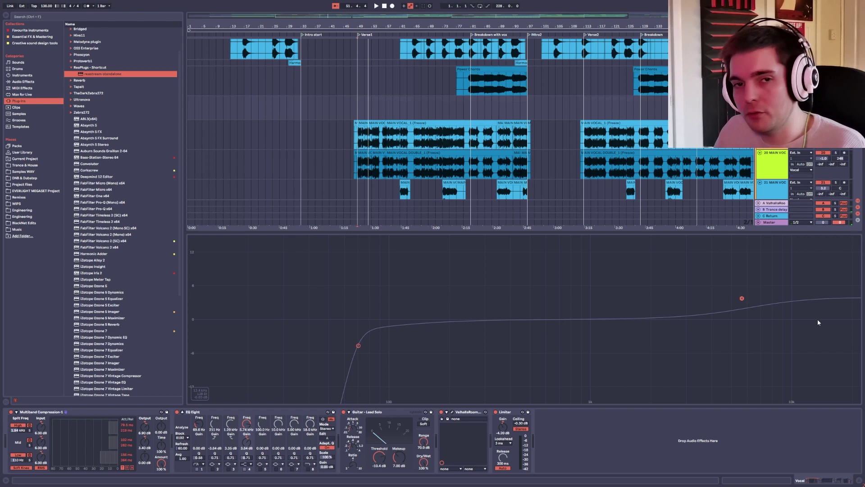
{"action": "left_click", "coordinate": [859, 482]}
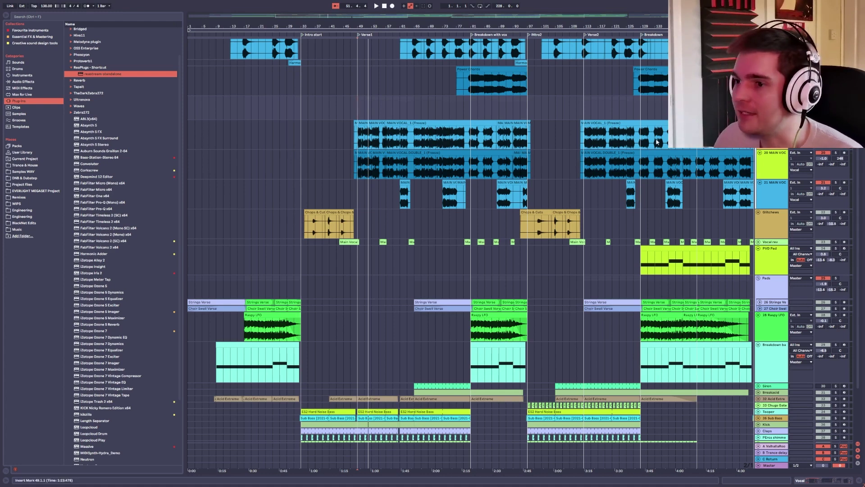
Bring the Vocal group's enlarged EQ curve back into view, examine its low range, and hide the devices again
{"action": "key", "text": "shift+Tab"}
{"action": "left_click_drag", "start_coordinate": [386, 263], "coordinate": [585, 396]}
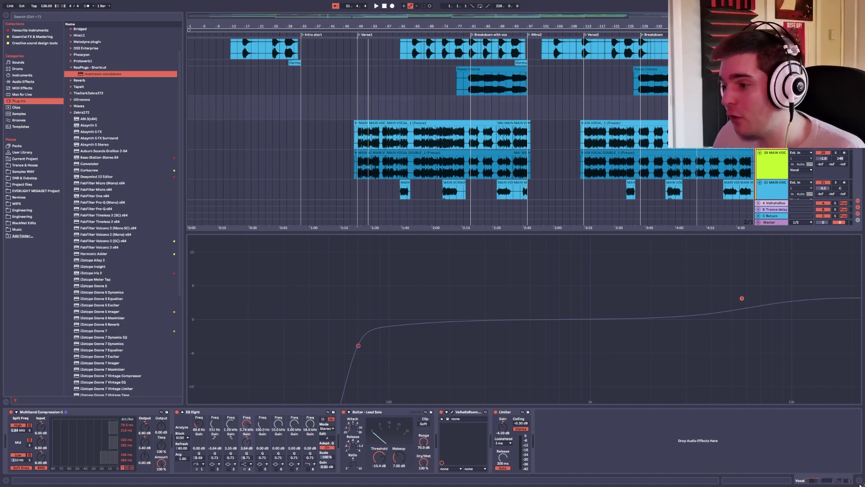
{"action": "left_click", "coordinate": [847, 484]}
Show the device chain of the PVD Pad track and enlarge its EQ Eight curve to examine the low range
{"action": "scroll", "coordinate": [382, 184], "scroll_direction": "down", "scroll_amount": 3}
{"action": "scroll", "coordinate": [406, 193], "scroll_direction": "down", "scroll_amount": 1}
{"action": "scroll", "coordinate": [417, 254], "scroll_direction": "up", "scroll_amount": 8}
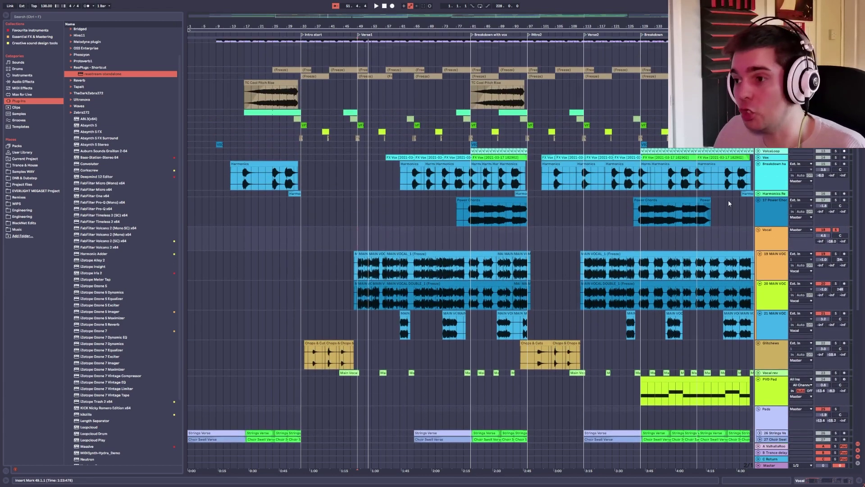
{"action": "scroll", "coordinate": [803, 206], "scroll_direction": "down", "scroll_amount": 3}
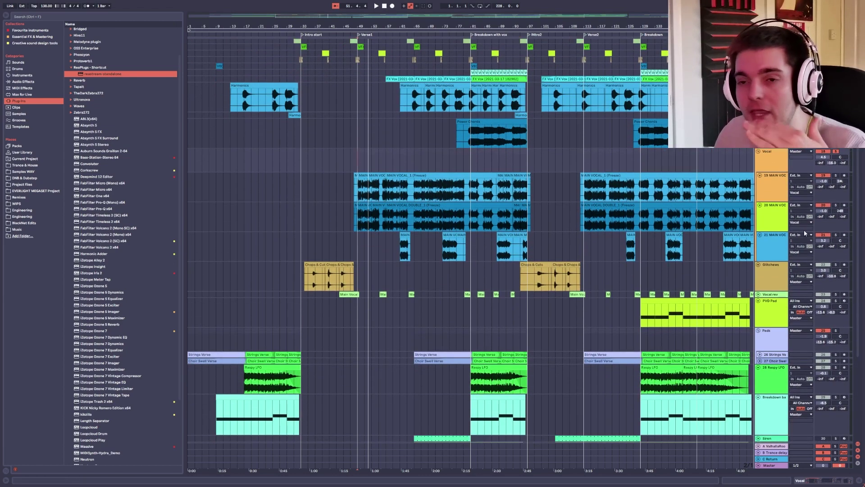
{"action": "scroll", "coordinate": [802, 233], "scroll_direction": "down", "scroll_amount": 1}
{"action": "scroll", "coordinate": [468, 252], "scroll_direction": "right", "scroll_amount": 5}
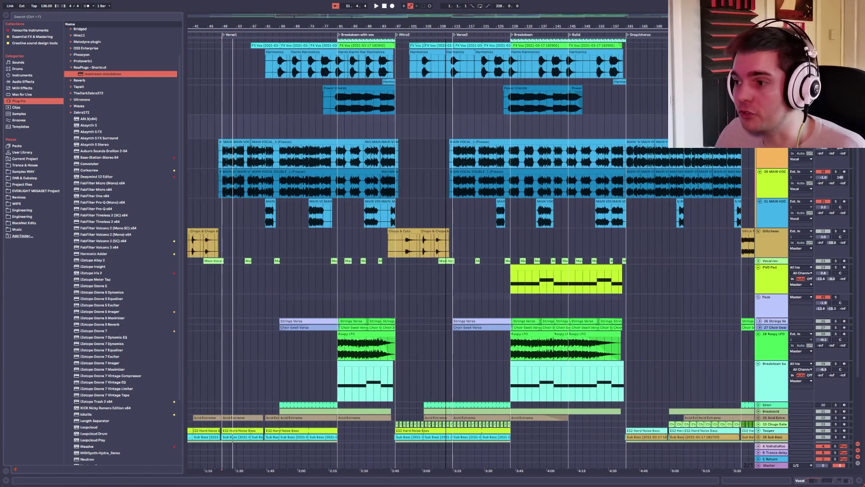
{"action": "double_click", "coordinate": [769, 278]}
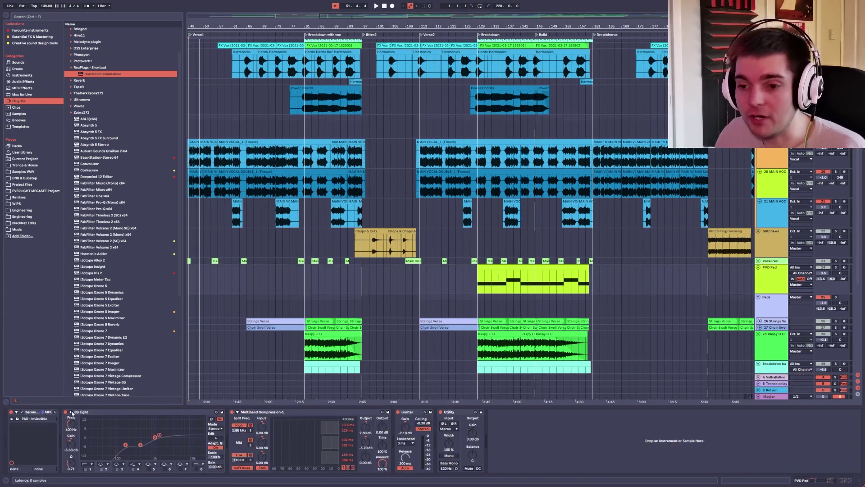
{"action": "left_click", "coordinate": [71, 412]}
{"action": "left_click_drag", "start_coordinate": [400, 281], "coordinate": [586, 402]}
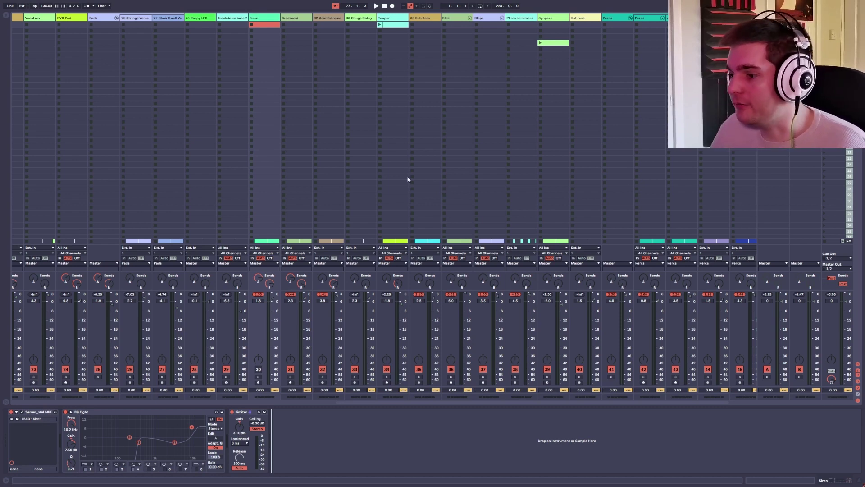
Show the device on the ValhallaRoom return track in the mixer, followed by that of the Trance delay return
{"action": "left_click", "coordinate": [537, 406]}
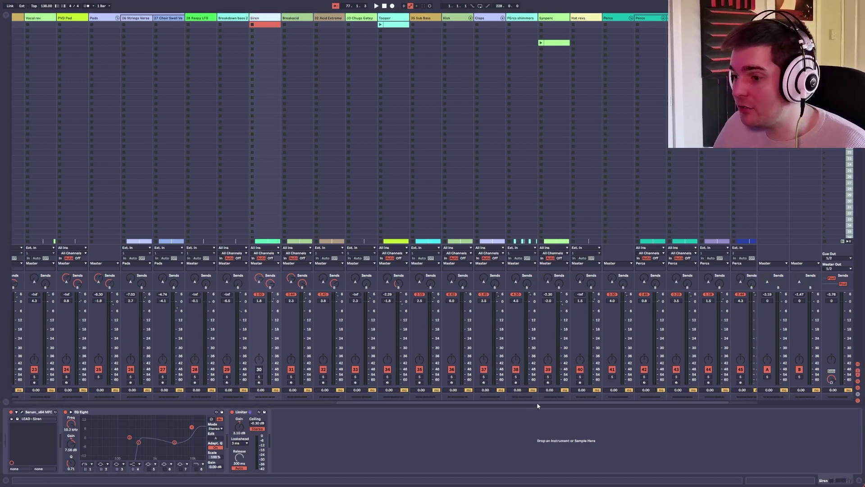
{"action": "left_click_drag", "start_coordinate": [536, 403], "coordinate": [564, 403]}
{"action": "left_click", "coordinate": [772, 18]}
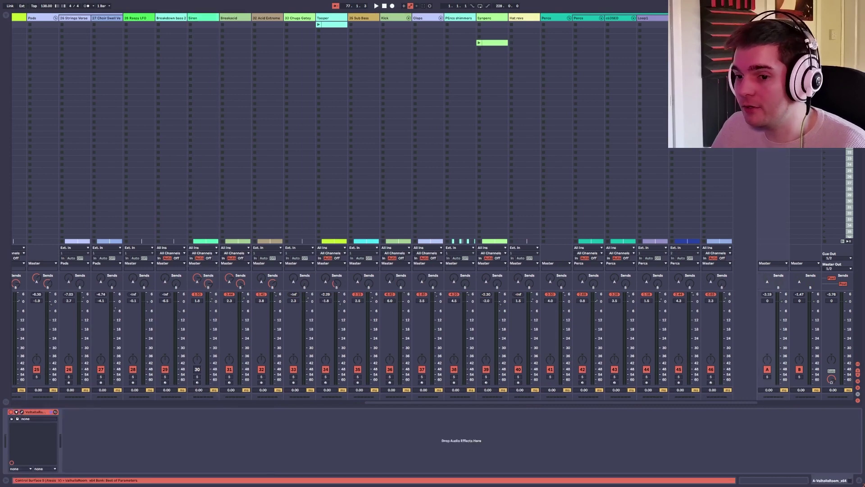
{"action": "left_click", "coordinate": [805, 18]}
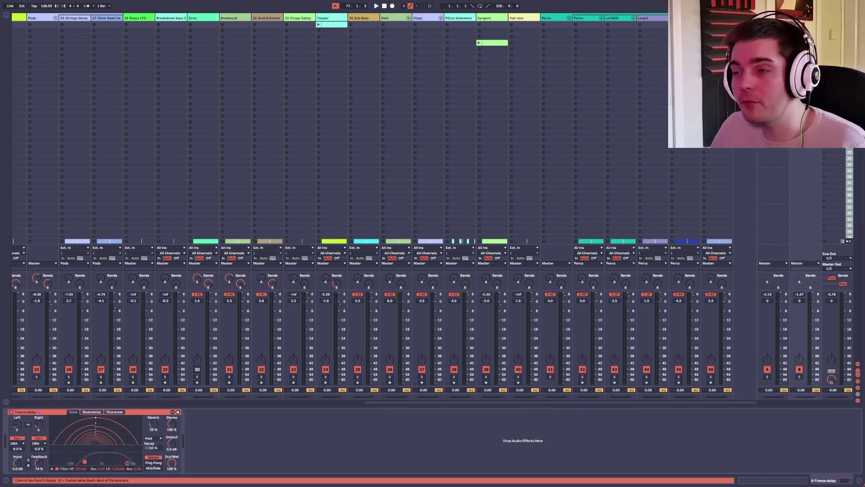
Solo the ValhallaRoom return track and play the track from bar 73 to hear only the reverb
{"action": "left_click", "coordinate": [770, 359]}
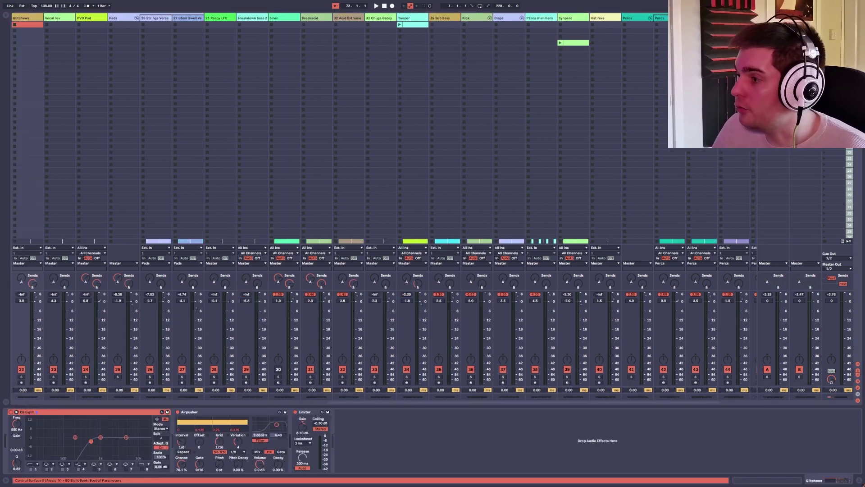
{"action": "left_click", "coordinate": [767, 376]}
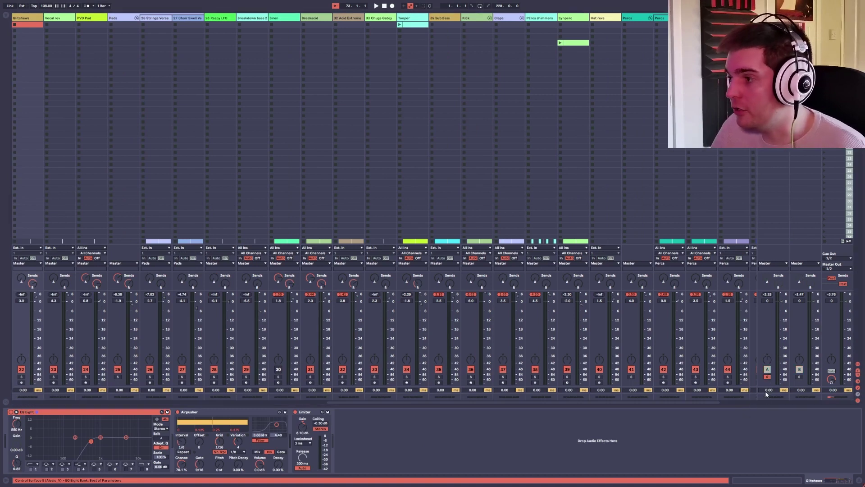
{"action": "key", "text": "space"}
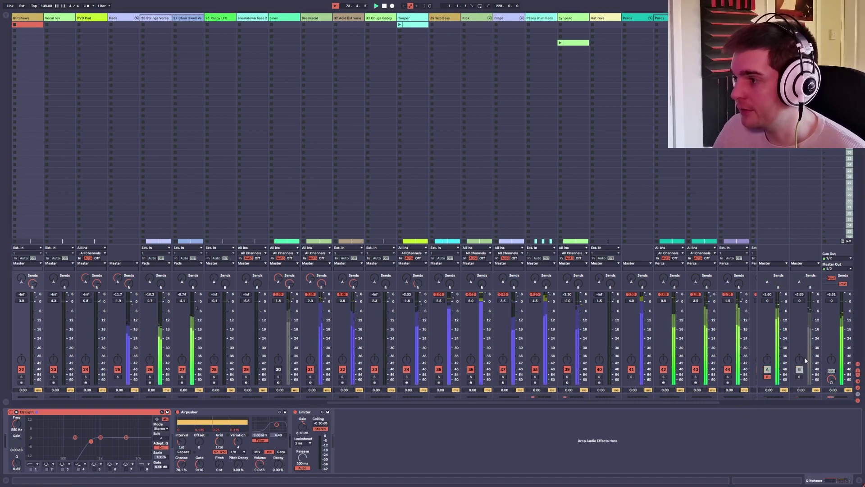
Show the ValhallaRoom return's device during playback, open its plug-in window to examine the reverb settings, and stop playback
{"action": "left_click", "coordinate": [773, 18]}
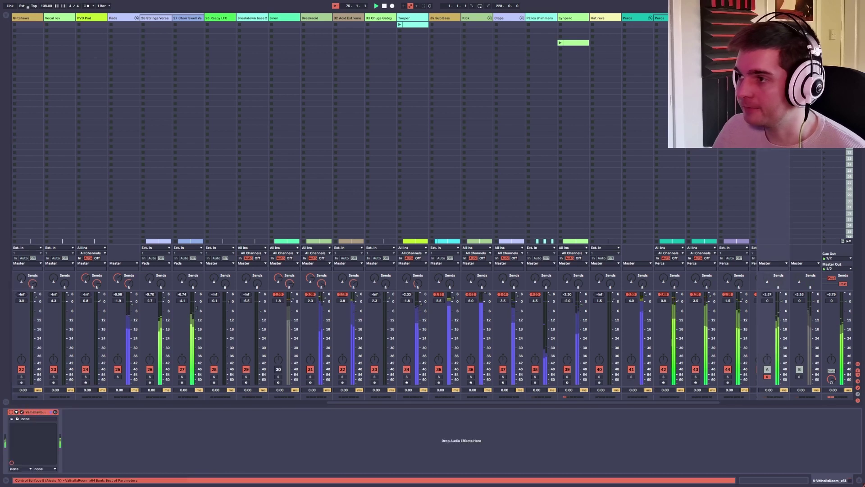
{"action": "left_click", "coordinate": [22, 412]}
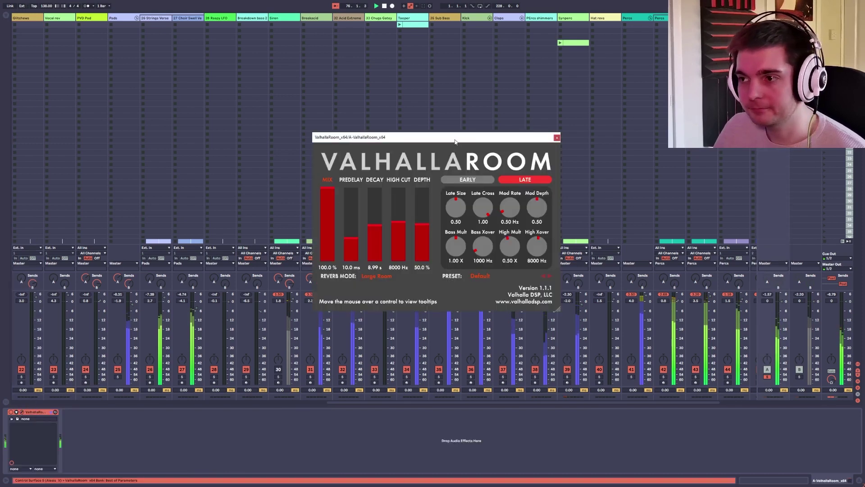
{"action": "left_click_drag", "start_coordinate": [405, 137], "coordinate": [291, 98]}
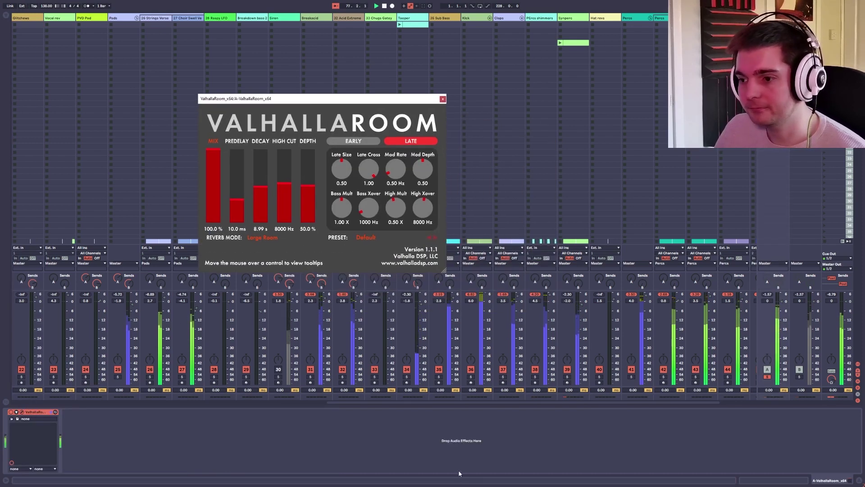
{"action": "left_click", "coordinate": [438, 446]}
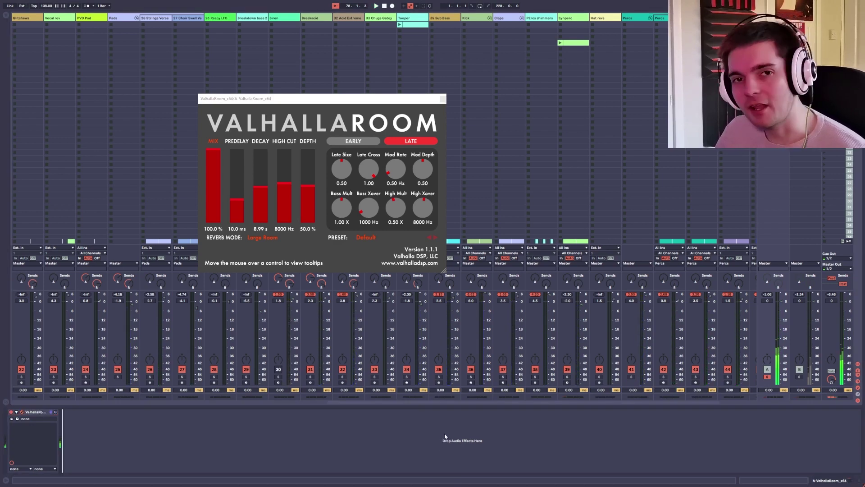
Switch the solo from the ValhallaRoom return to the Trance delay return and play from bar 73 to hear only the delay
{"action": "left_click", "coordinate": [767, 370]}
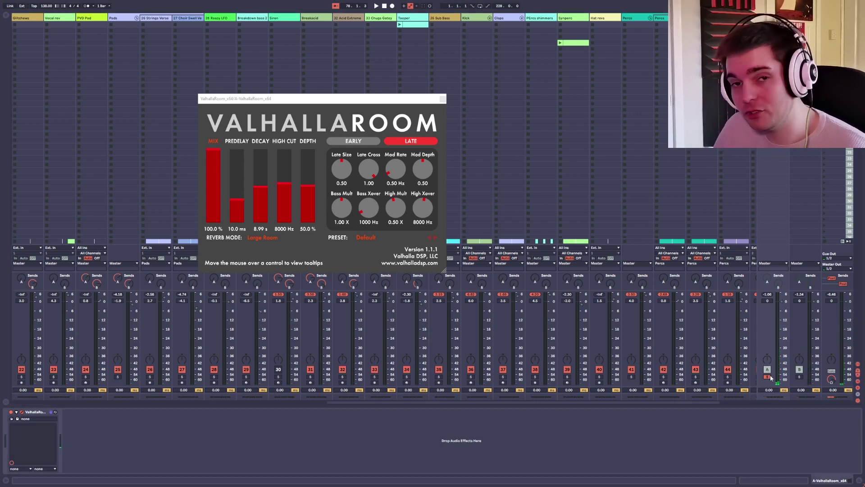
{"action": "left_click", "coordinate": [800, 376]}
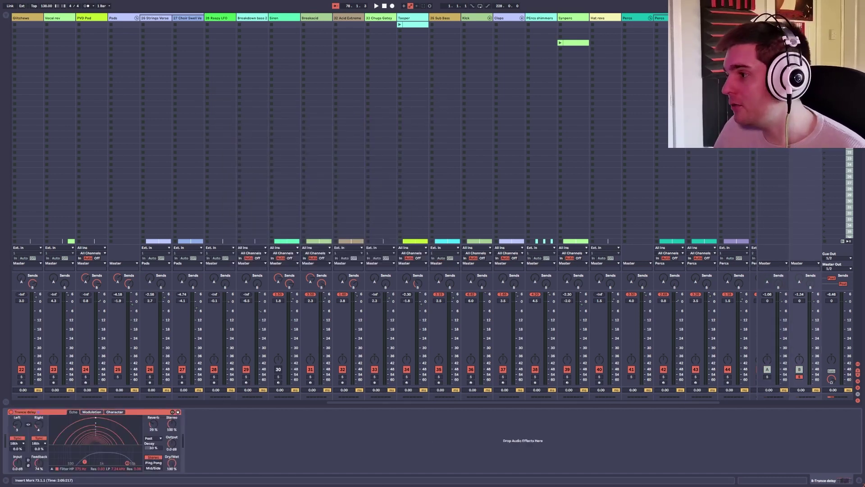
{"action": "left_click", "coordinate": [91, 24]}
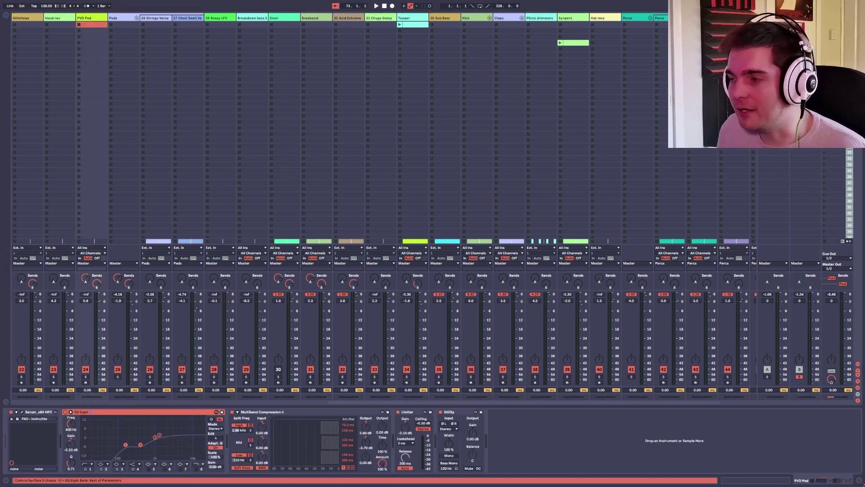
{"action": "key", "text": "space"}
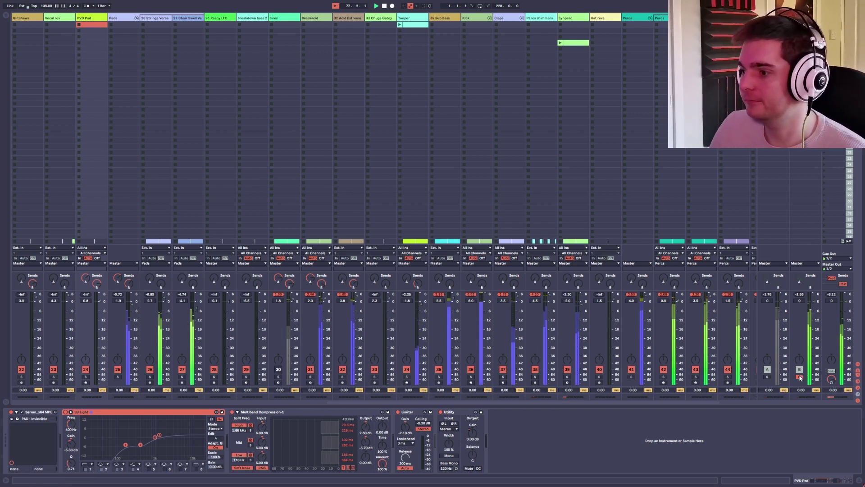
{"action": "key", "text": "space"}
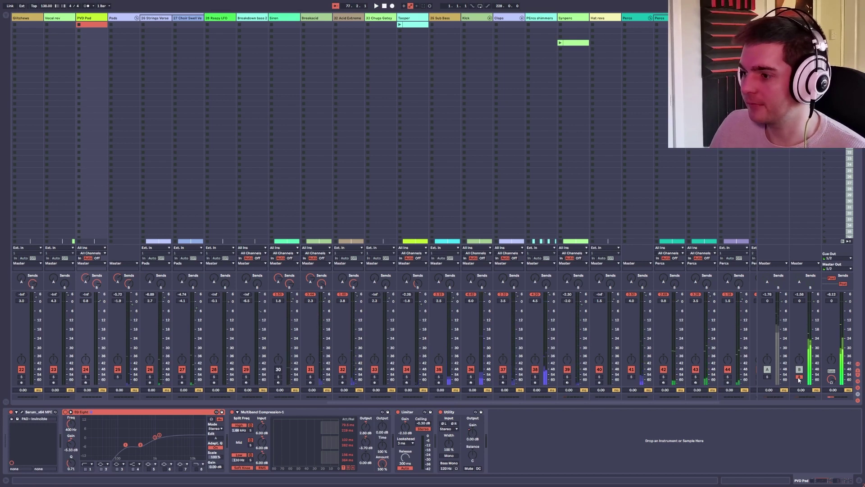
Show the device on the Trance delay return track, followed by the one on the ValhallaRoom return
{"action": "scroll", "coordinate": [478, 403], "scroll_direction": "right", "scroll_amount": 3}
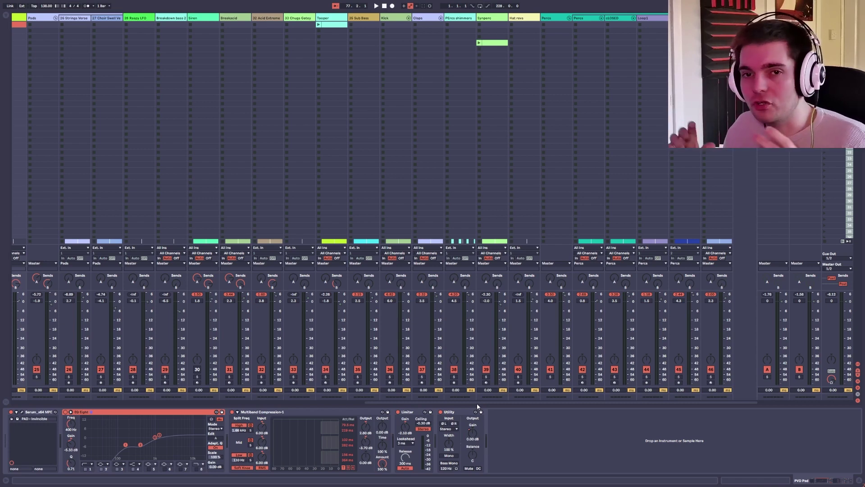
{"action": "left_click", "coordinate": [805, 18]}
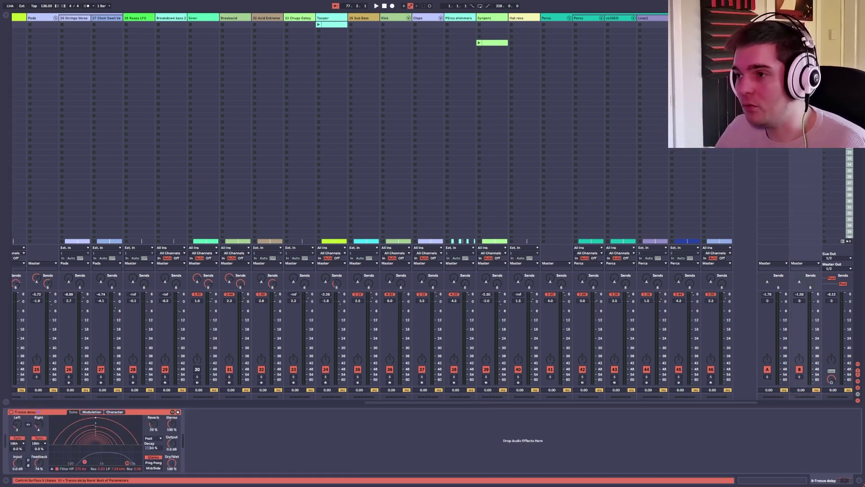
{"action": "left_click", "coordinate": [773, 18]}
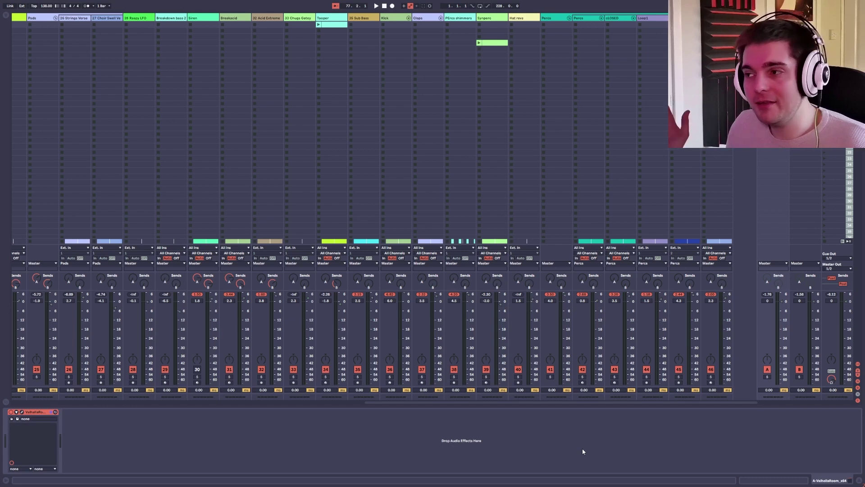
{"action": "left_click", "coordinate": [638, 437]}
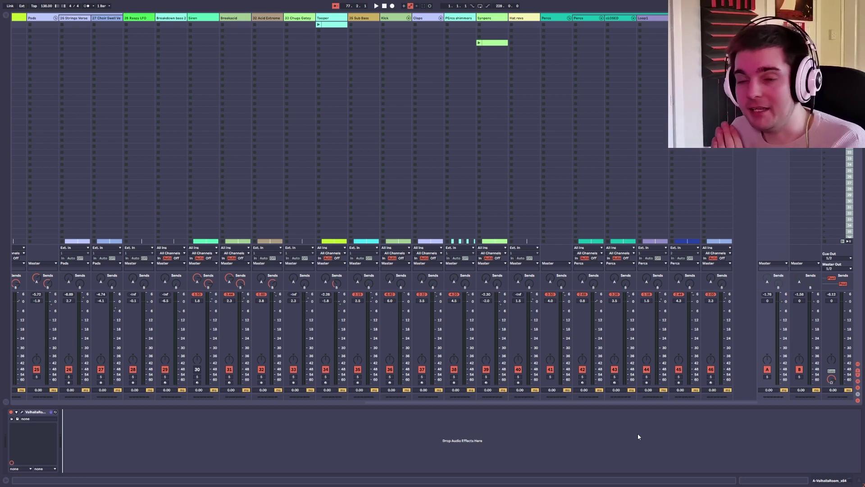
Show the Vocal group's device chain in the mixer and open its ValhallaRoom window to examine the reverb settings
{"action": "left_click_drag", "start_coordinate": [652, 401], "coordinate": [222, 400]}
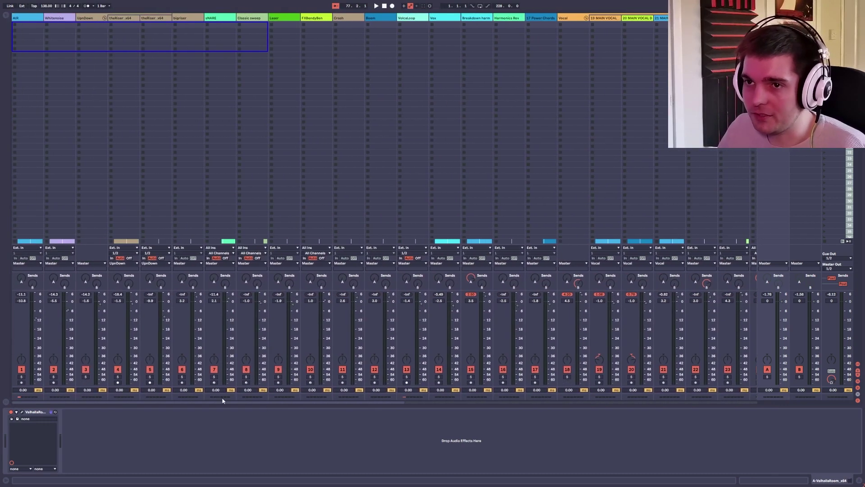
{"action": "left_click", "coordinate": [568, 22]}
{"action": "left_click", "coordinate": [452, 411]}
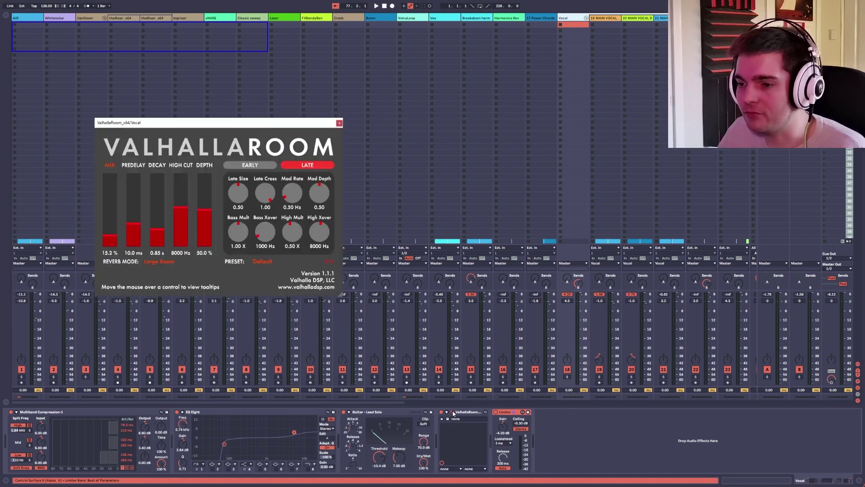
{"action": "left_click_drag", "start_coordinate": [225, 126], "coordinate": [355, 116]}
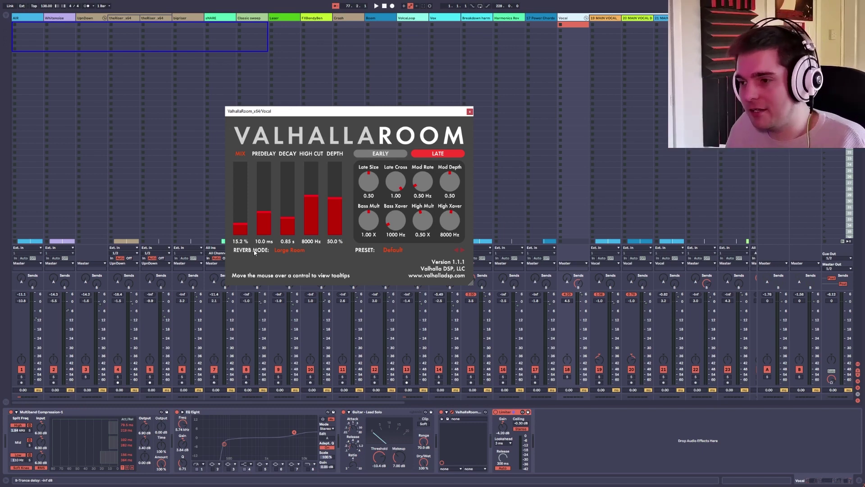
Solo the Vocal group, switch off both return tracks, and play the vocals while toggling the group's own ValhallaRoom reverb
{"action": "left_click", "coordinate": [568, 378]}
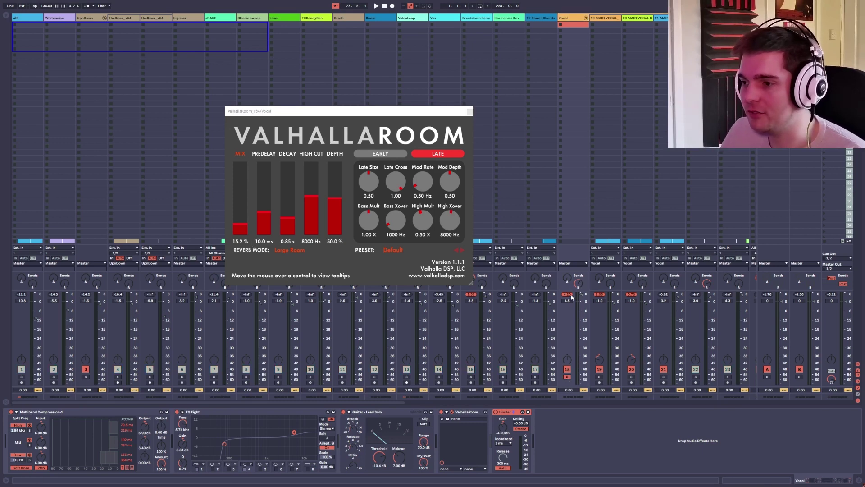
{"action": "left_click", "coordinate": [800, 369]}
{"action": "left_click", "coordinate": [767, 369]}
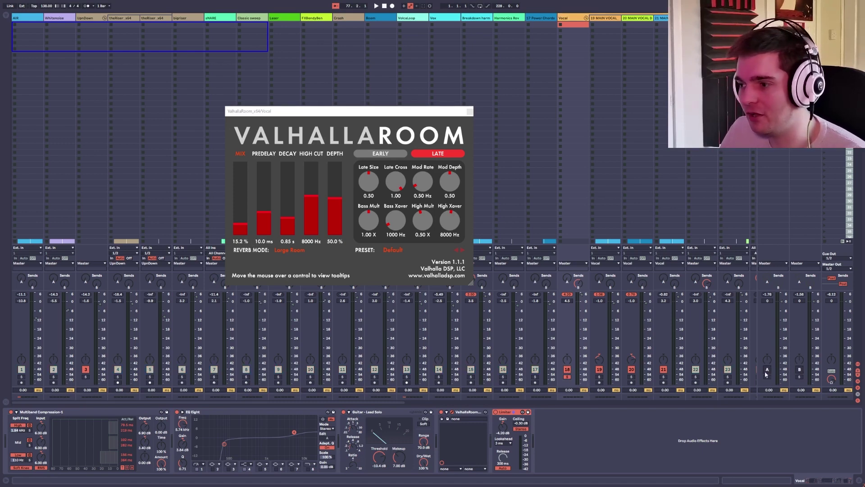
{"action": "key", "text": "space"}
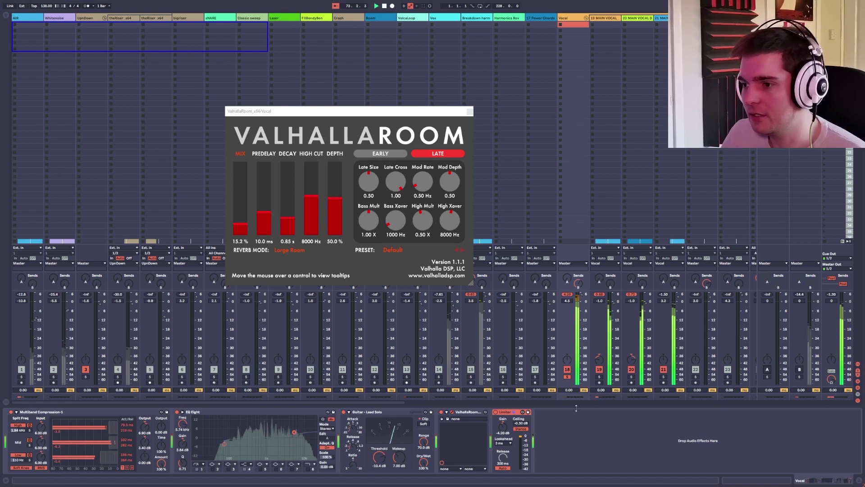
{"action": "left_click", "coordinate": [442, 412]}
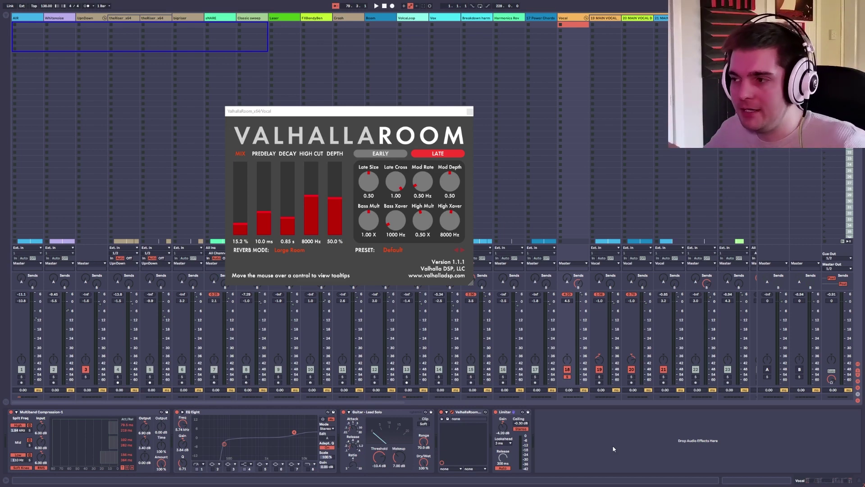
Switch to the arrangement, show the PVD Pad track's device chain, and look over the layers from the vocals to the percussion
{"action": "key", "text": "ctrl+alt+p"}
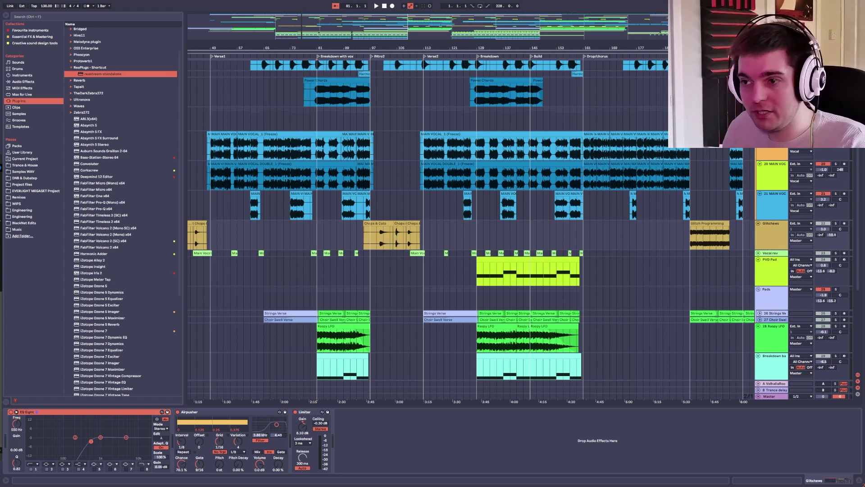
{"action": "left_click", "coordinate": [770, 154]}
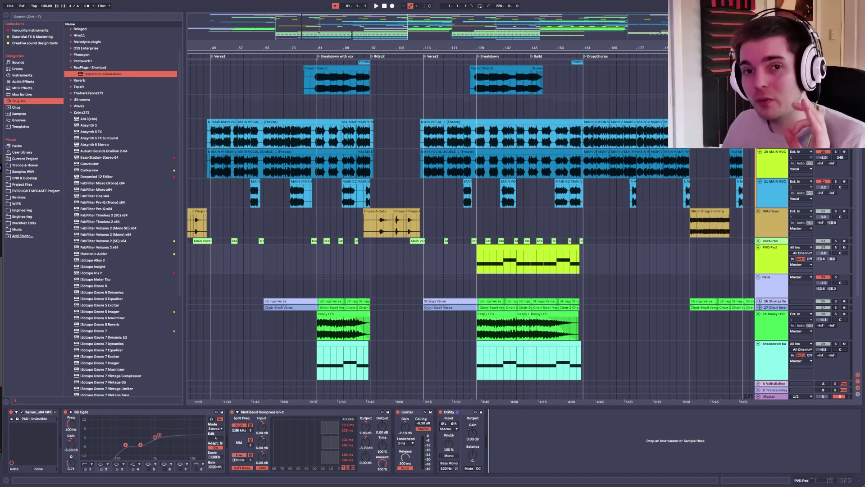
{"action": "scroll", "coordinate": [491, 231], "scroll_direction": "down", "scroll_amount": 5}
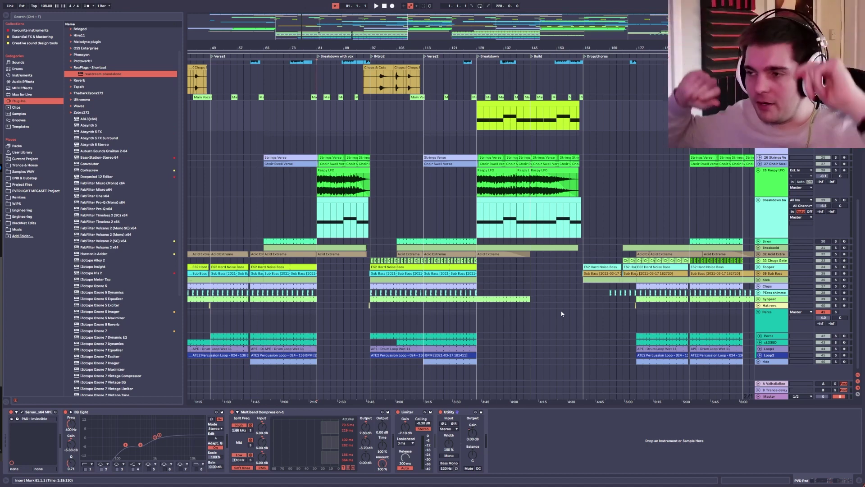
{"action": "scroll", "coordinate": [555, 316], "scroll_direction": "up", "scroll_amount": 10}
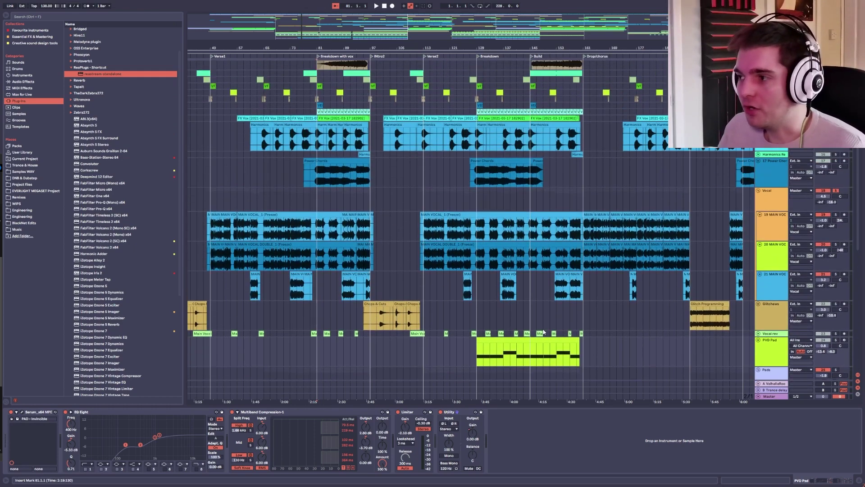
{"action": "scroll", "coordinate": [550, 322], "scroll_direction": "up", "scroll_amount": 3}
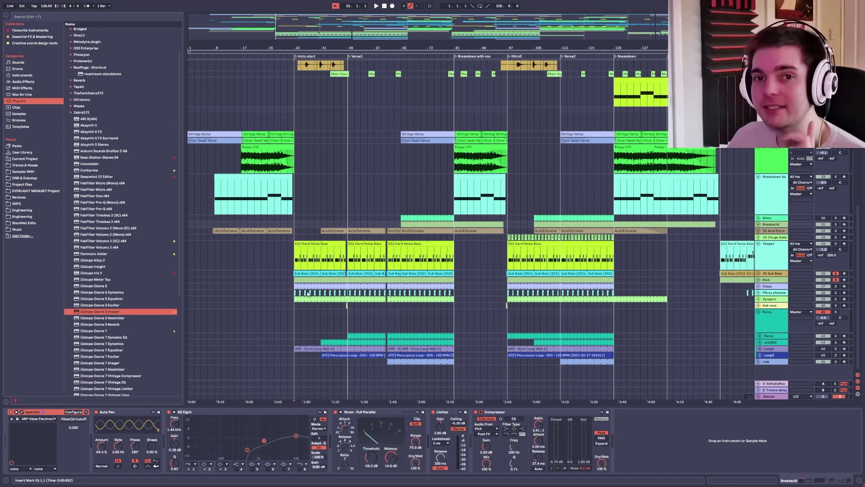
Play the soloed Kick and Sub Bass from bar 33, and play the passage again with the Topper bass soloed as well
{"action": "left_click", "coordinate": [294, 265]}
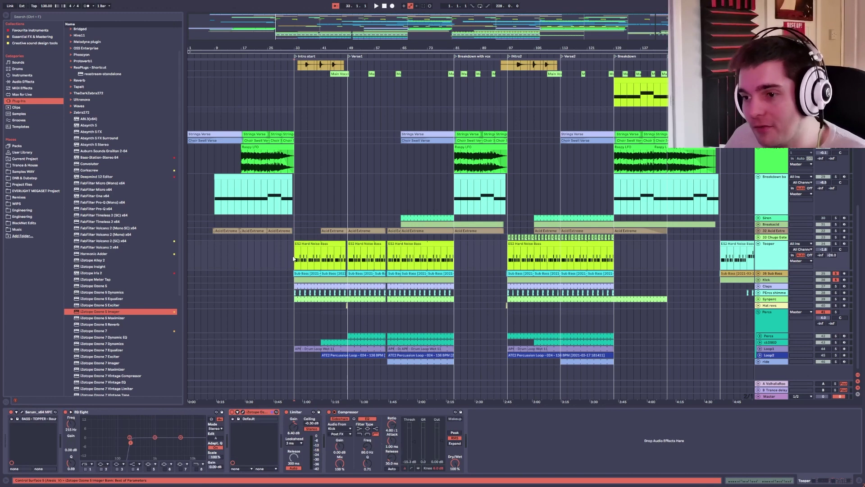
{"action": "key", "text": "space"}
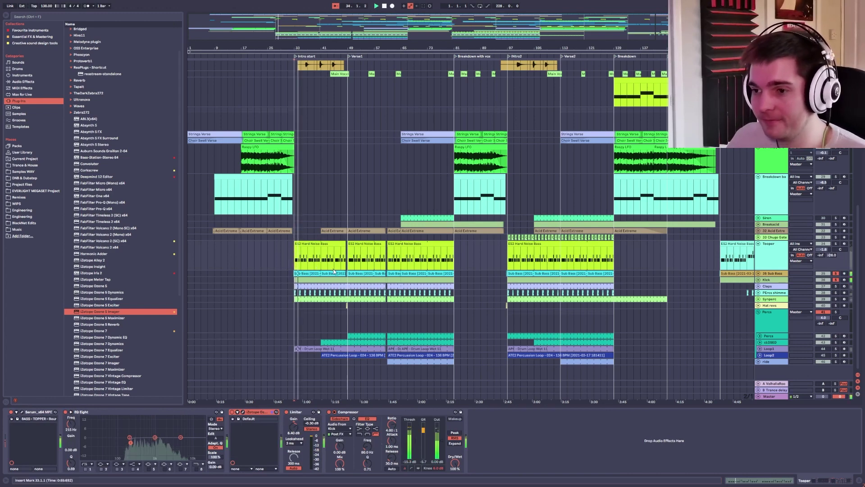
{"action": "key", "text": "space"}
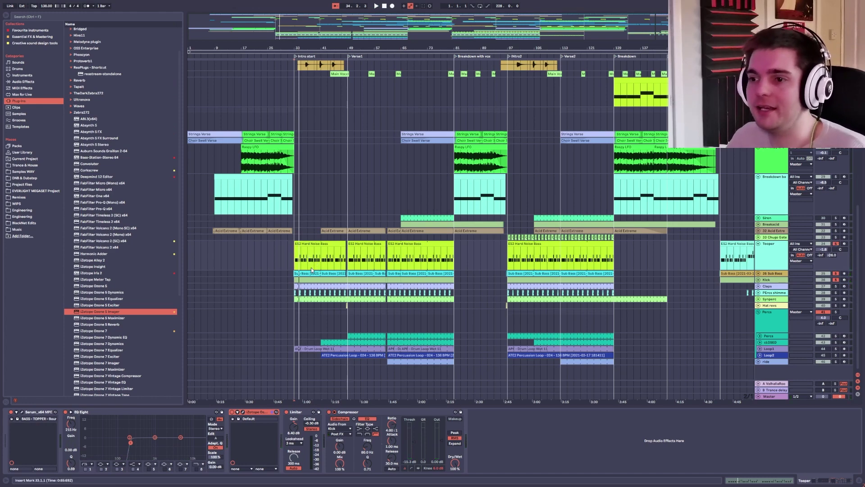
{"action": "key", "text": "space"}
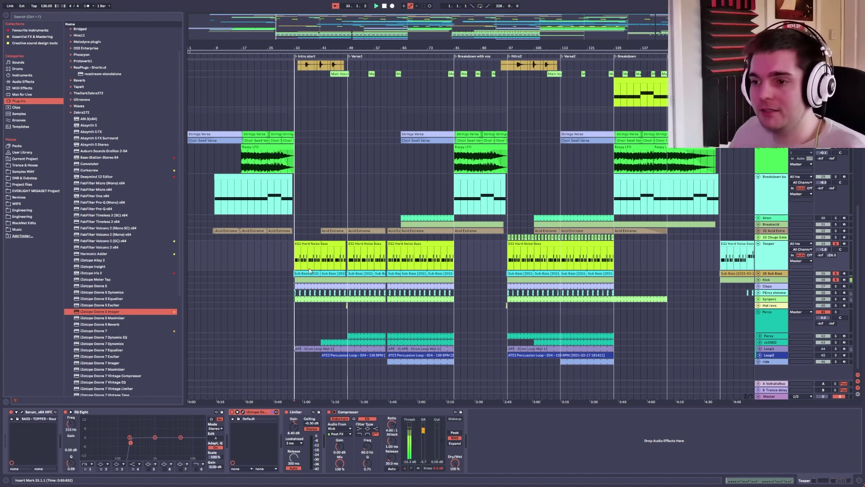
{"action": "left_click", "coordinate": [307, 287]}
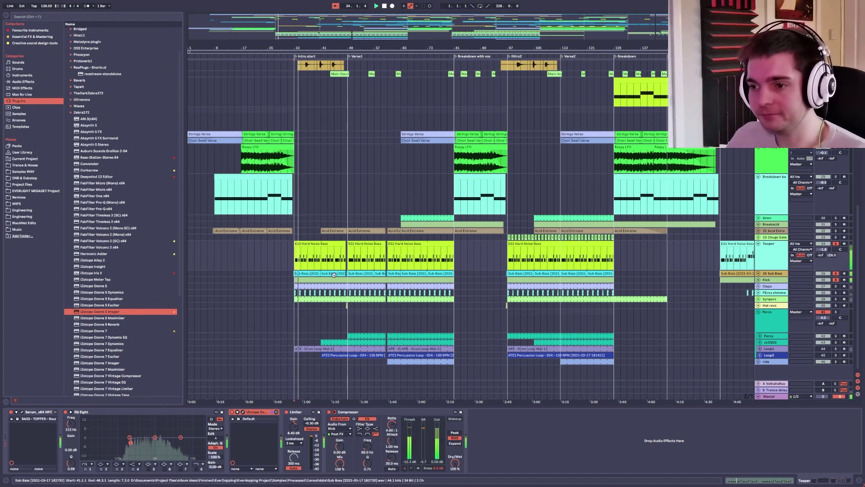
{"action": "left_click", "coordinate": [774, 255]}
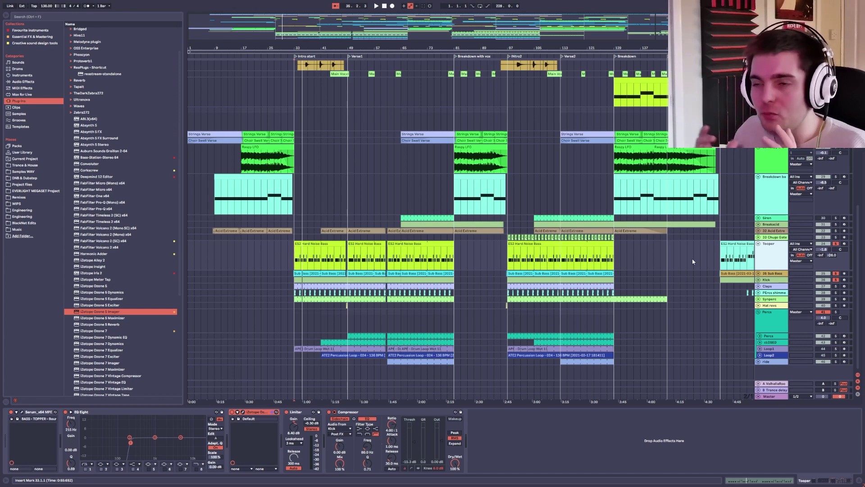
Play the soloed Percs group from bar 61, switch on its Loop2 track, and play the passage again
{"action": "left_click", "coordinate": [391, 318]}
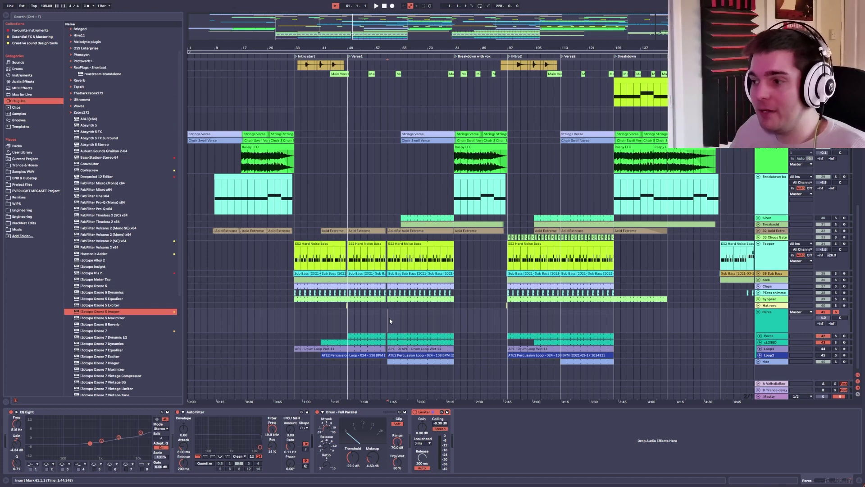
{"action": "key", "text": "space"}
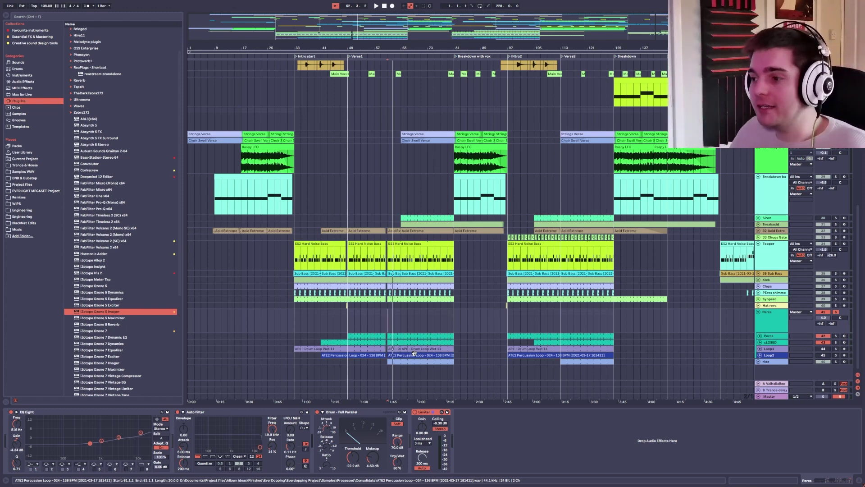
{"action": "left_click", "coordinate": [823, 356]}
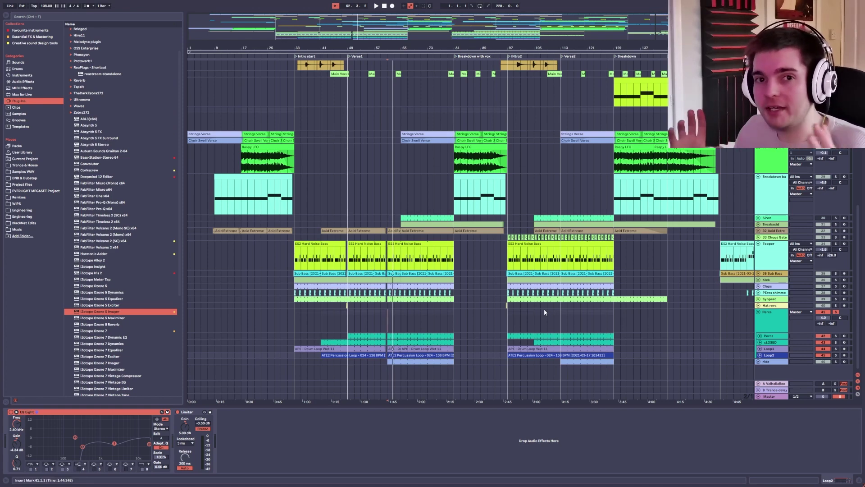
{"action": "key", "text": "space"}
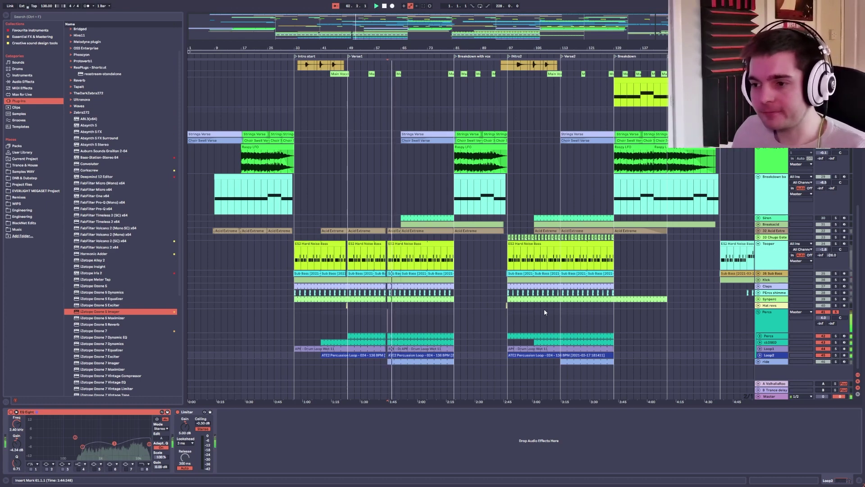
Play the soloed Pads group from the breakdown while viewing its stereo field in the Ozone 5 Imager, and unsolo the group
{"action": "key", "text": "space"}
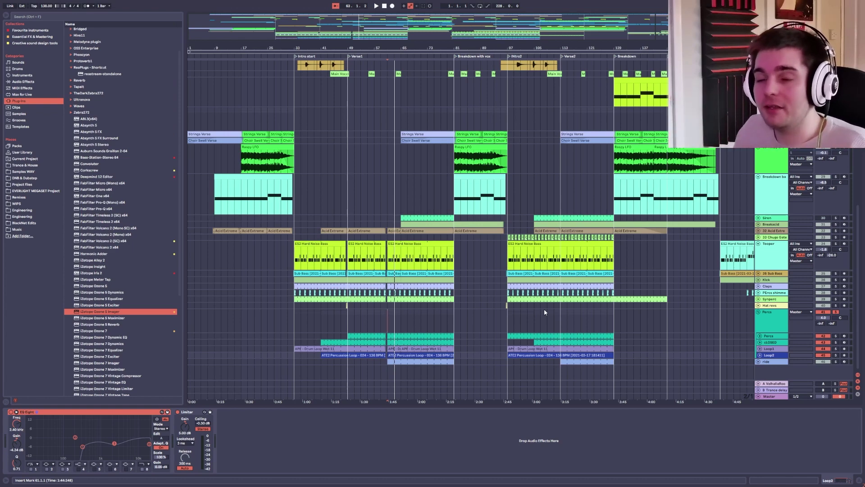
{"action": "left_click_drag", "start_coordinate": [193, 102], "coordinate": [184, 85]}
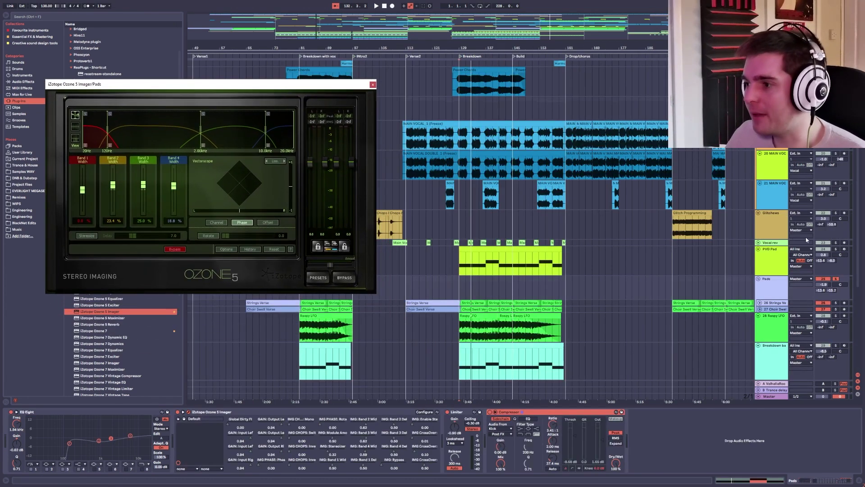
{"action": "left_click", "coordinate": [836, 249]}
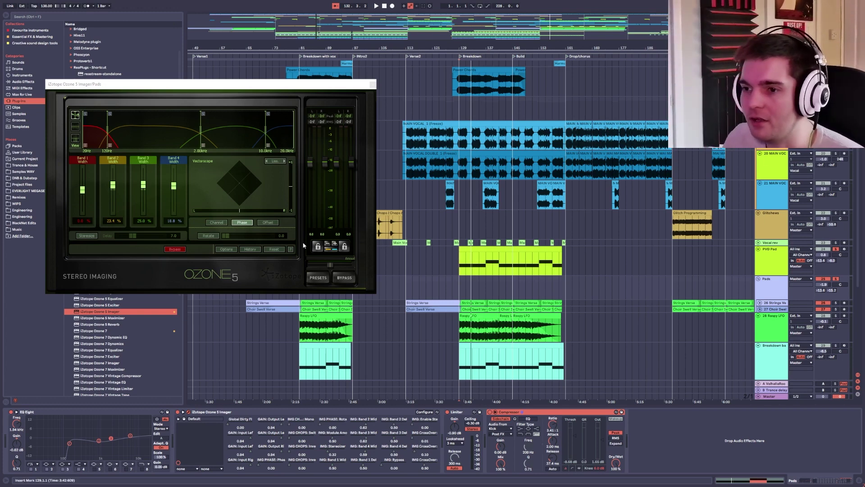
{"action": "left_click", "coordinate": [836, 278]}
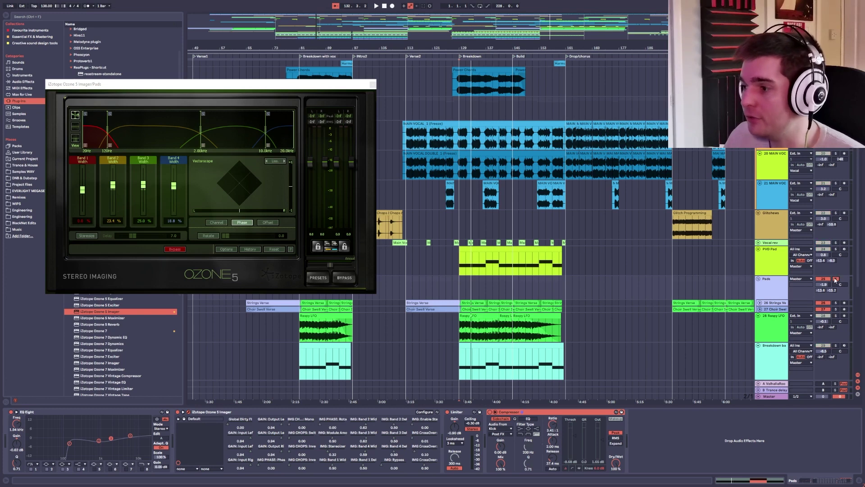
{"action": "key", "text": "space"}
{"action": "key", "text": "space"}
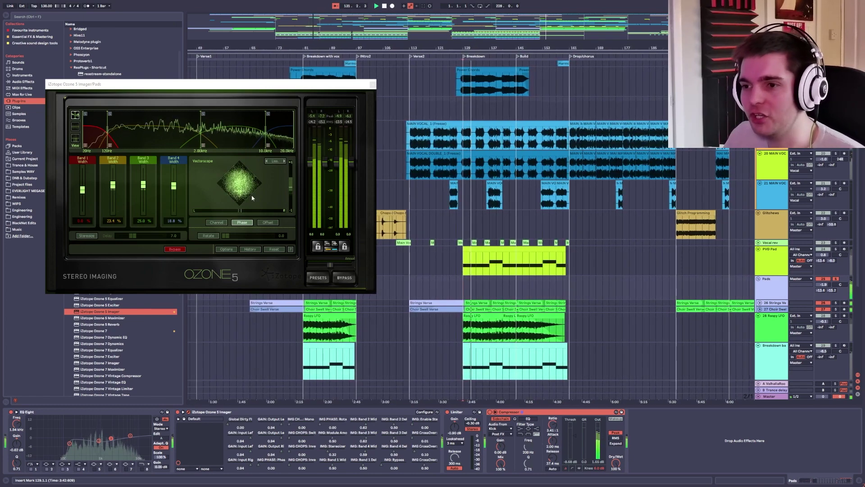
{"action": "left_click", "coordinate": [373, 84]}
{"action": "key", "text": "space"}
{"action": "left_click", "coordinate": [837, 280]}
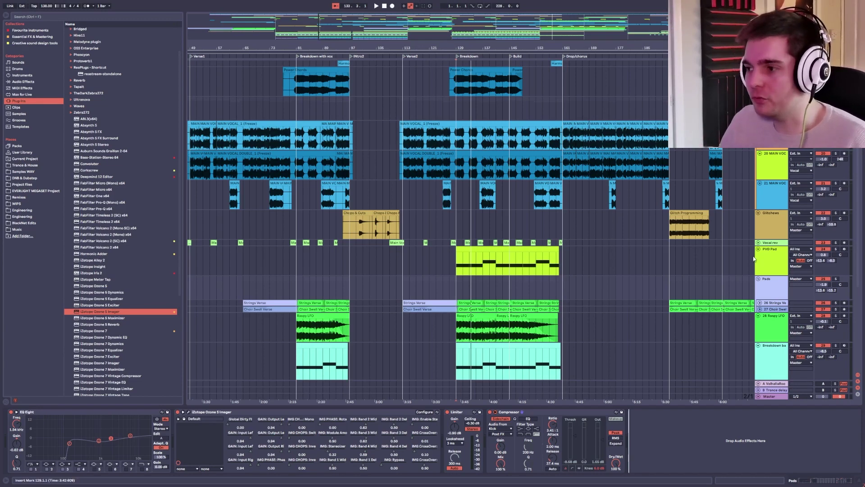
Open the Serum synth on the PVD Pad track and examine its oscillators and the global unison settings
{"action": "left_click", "coordinate": [777, 266]}
{"action": "scroll", "coordinate": [762, 202], "scroll_direction": "down", "scroll_amount": 4}
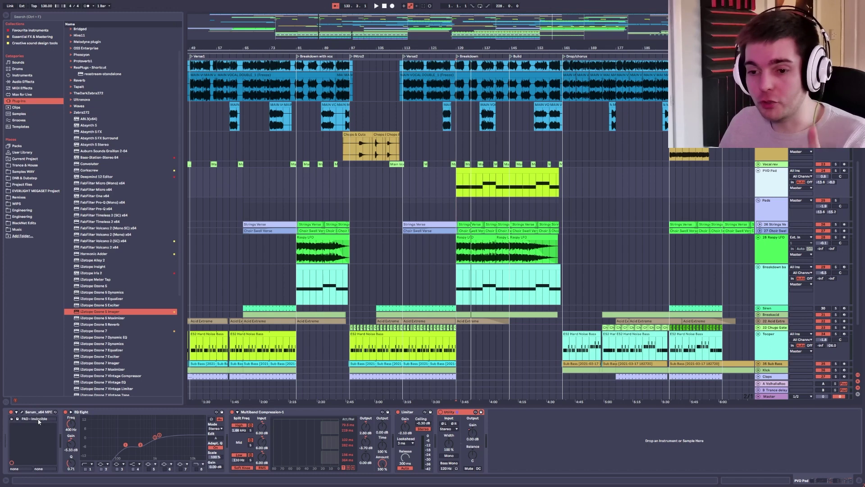
{"action": "left_click", "coordinate": [21, 411]}
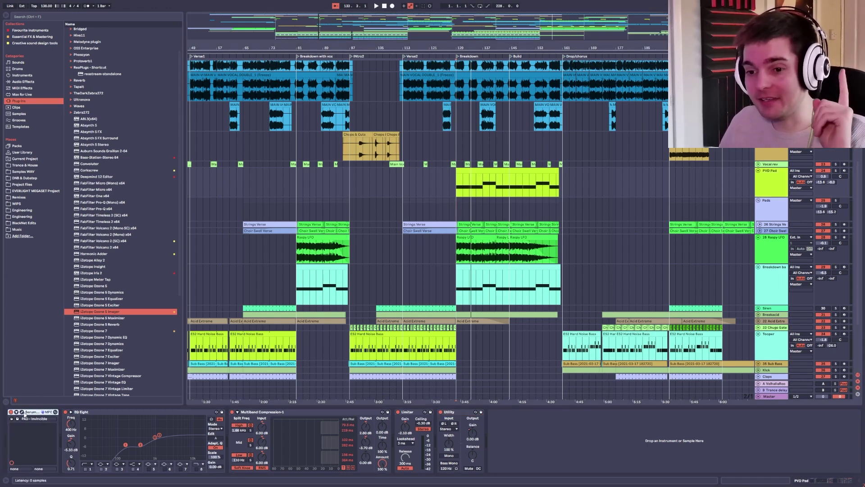
{"action": "left_click", "coordinate": [18, 411]}
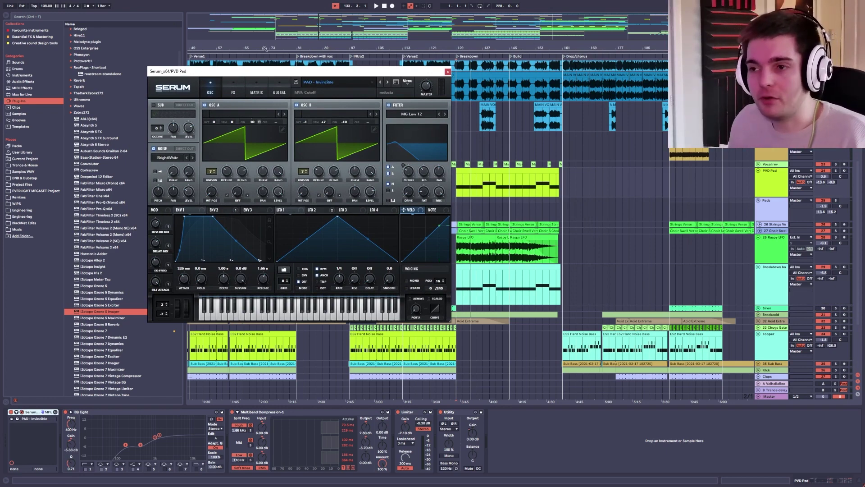
{"action": "left_click", "coordinate": [286, 92]}
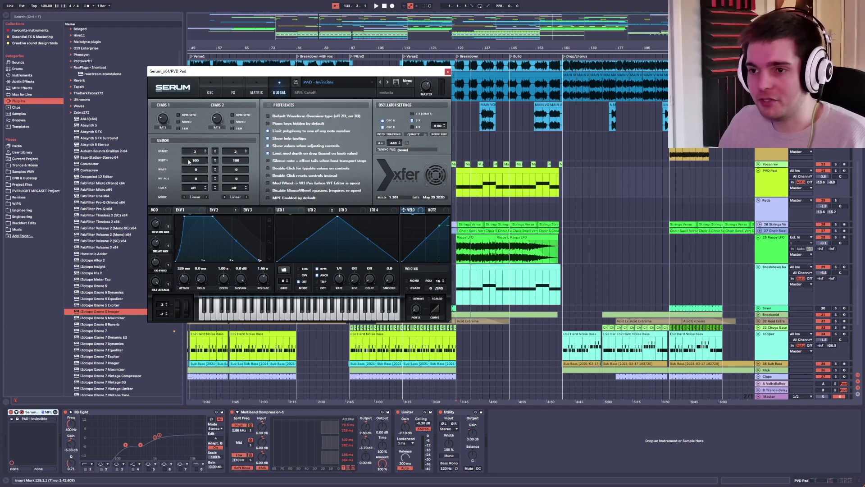
{"action": "left_click", "coordinate": [210, 88]}
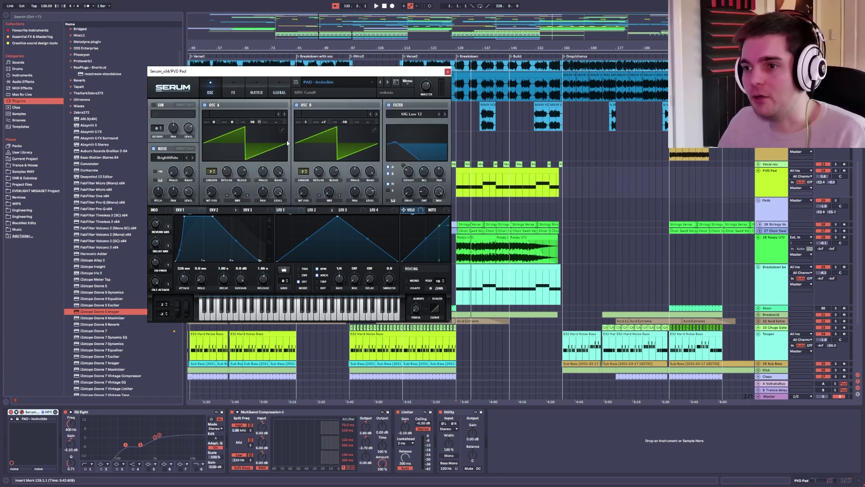
{"action": "left_click", "coordinate": [279, 90]}
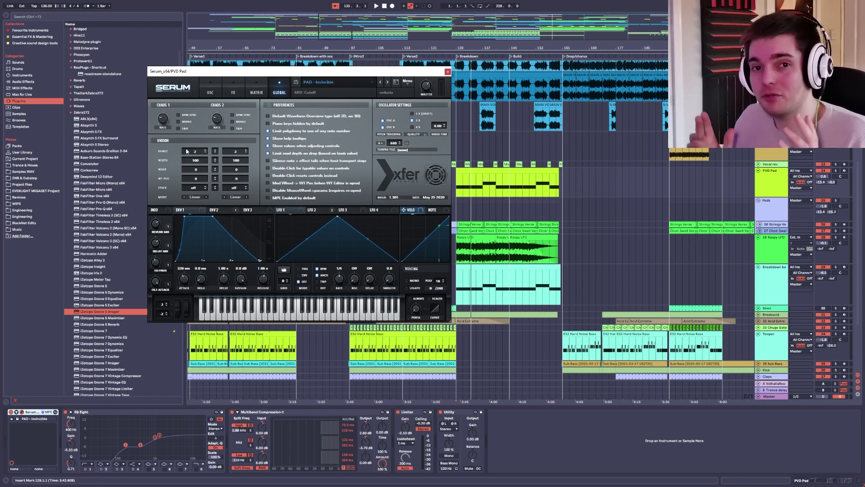
{"action": "left_click", "coordinate": [769, 180]}
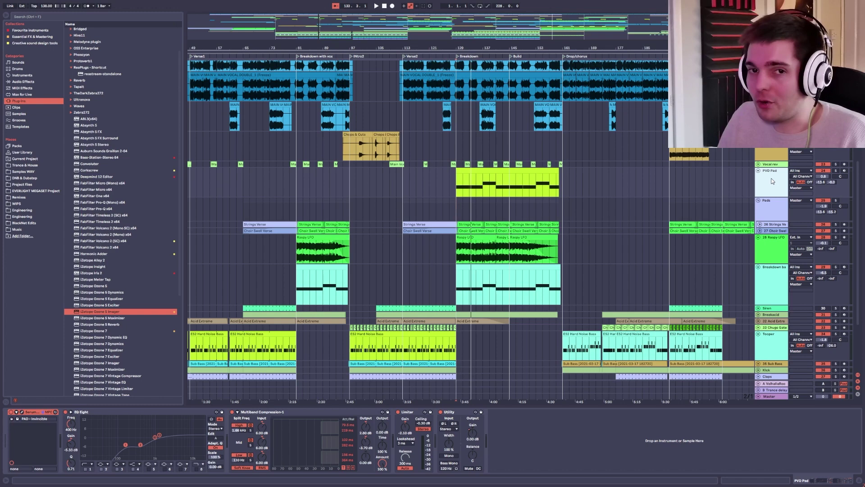
Open the Ozone 5 Imager on the Pads group and set the Band 2 width to about 29.7 %
{"action": "scroll", "coordinate": [781, 205], "scroll_direction": "down", "scroll_amount": 3}
{"action": "scroll", "coordinate": [784, 210], "scroll_direction": "down", "scroll_amount": 2}
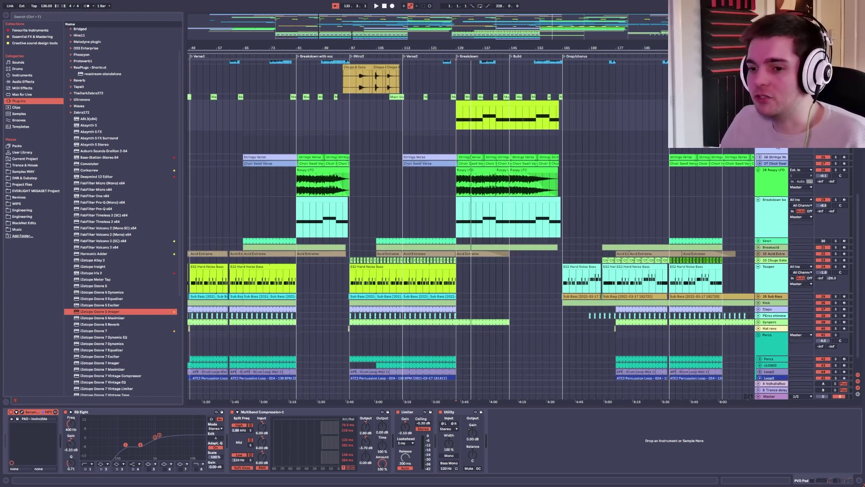
{"action": "left_click", "coordinate": [774, 199]}
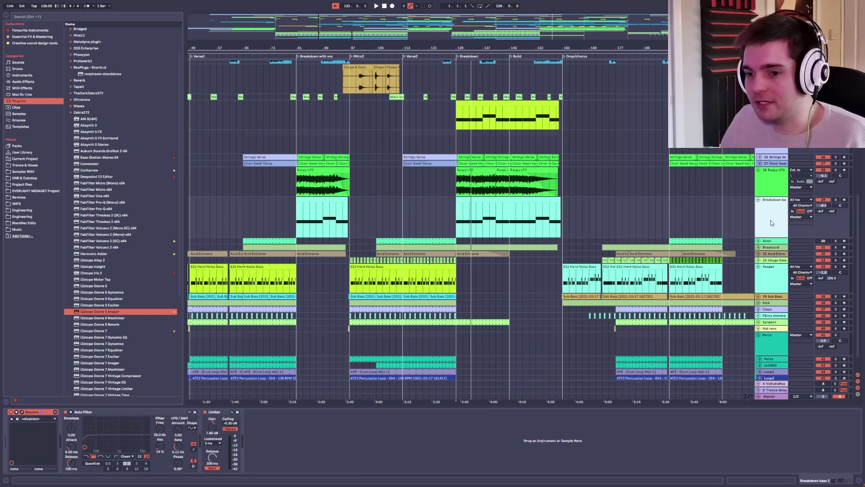
{"action": "left_click", "coordinate": [774, 138]}
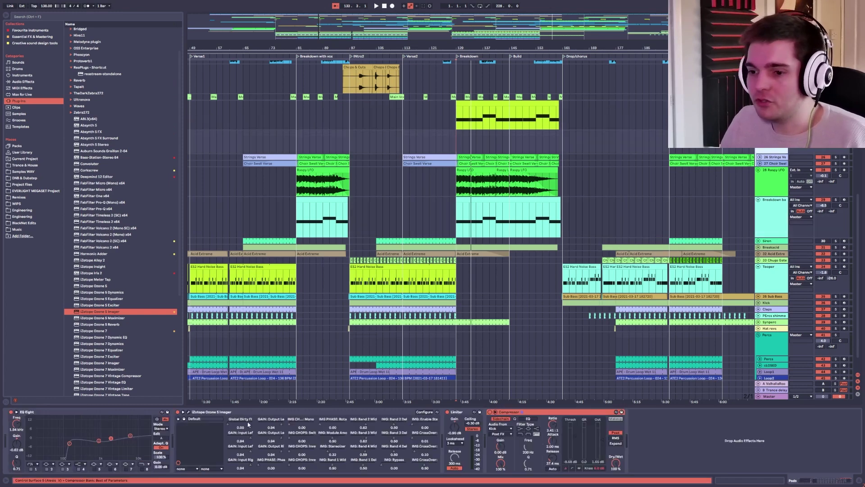
{"action": "left_click", "coordinate": [200, 412]}
{"action": "left_click", "coordinate": [188, 412]}
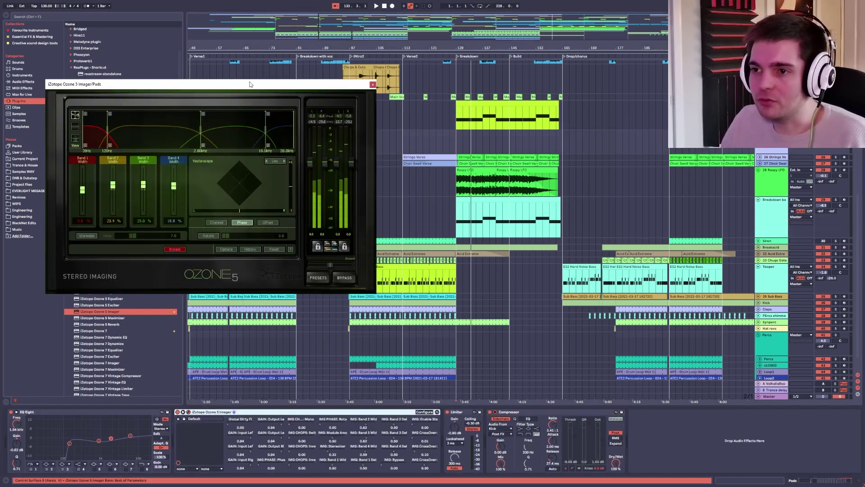
{"action": "left_click_drag", "start_coordinate": [251, 85], "coordinate": [444, 112]}
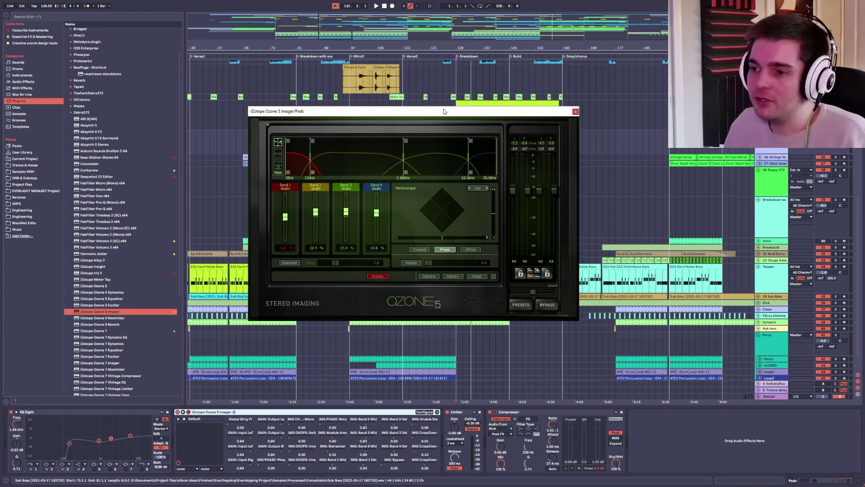
{"action": "left_click_drag", "start_coordinate": [315, 212], "coordinate": [347, 211]}
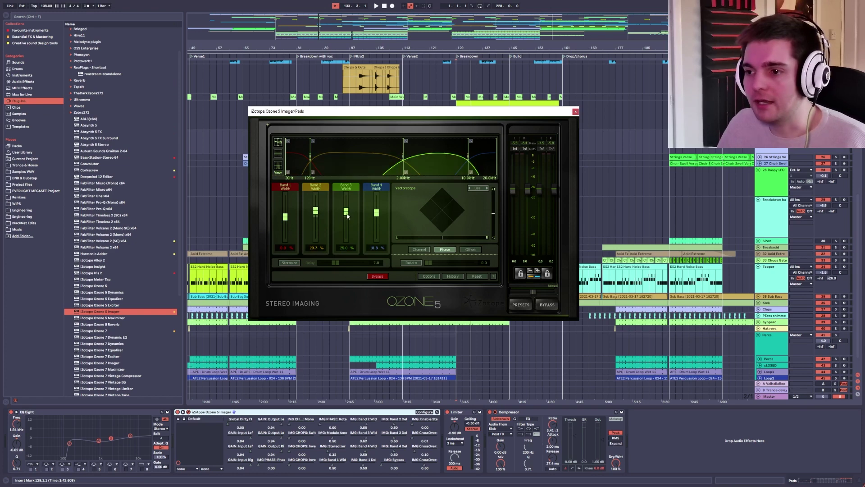
{"action": "left_click", "coordinate": [575, 111]}
Show the ride track's device chain and examine the voice panning in its Waves Doubler 2 plug-in
{"action": "scroll", "coordinate": [790, 307], "scroll_direction": "down", "scroll_amount": 2}
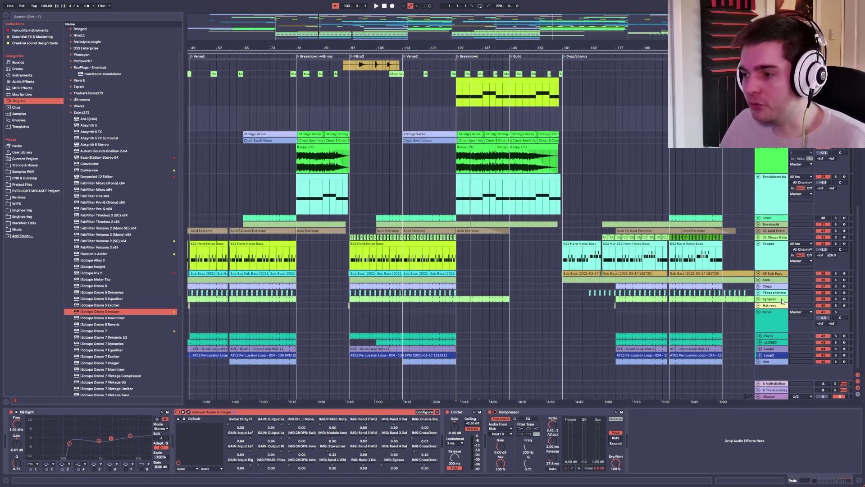
{"action": "left_click", "coordinate": [774, 362]}
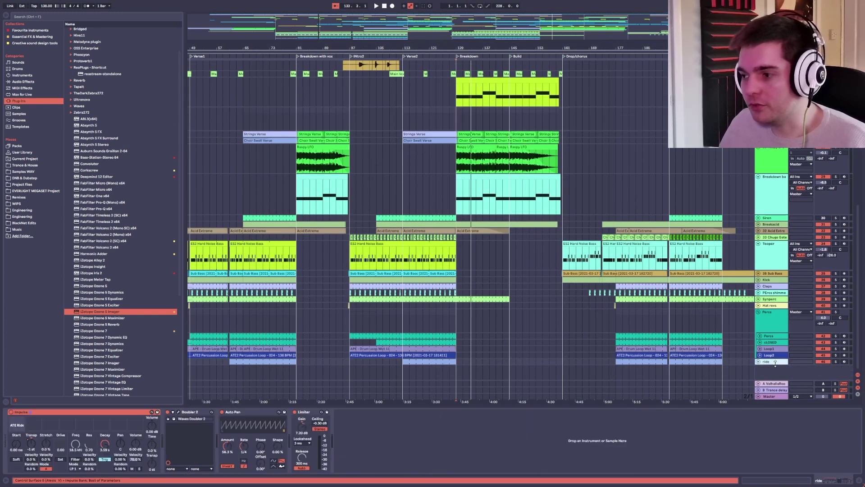
{"action": "left_click", "coordinate": [178, 412]}
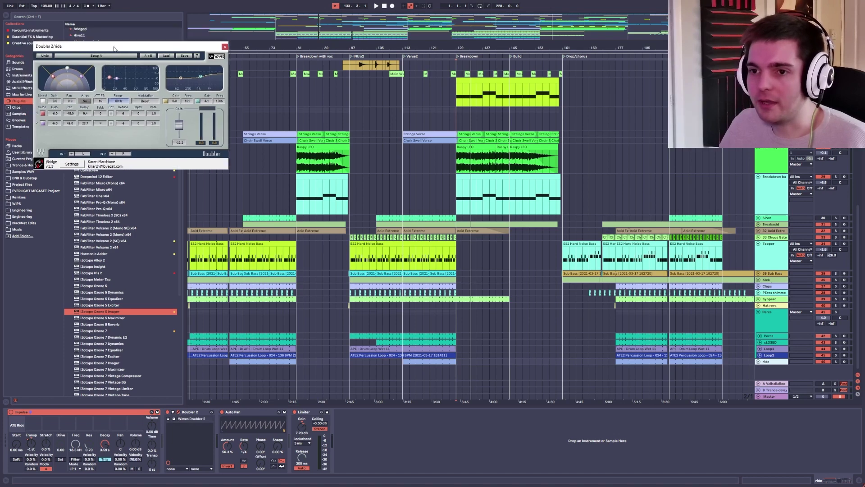
{"action": "left_click_drag", "start_coordinate": [101, 32], "coordinate": [339, 191]}
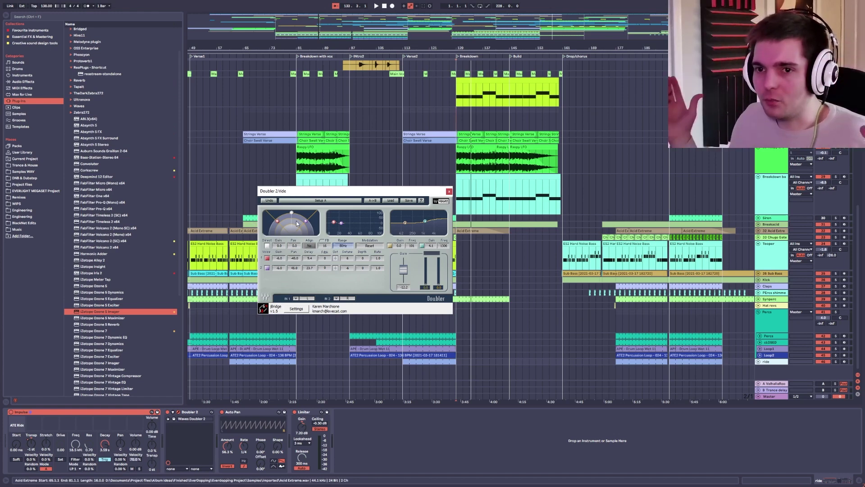
{"action": "left_click", "coordinate": [448, 191]}
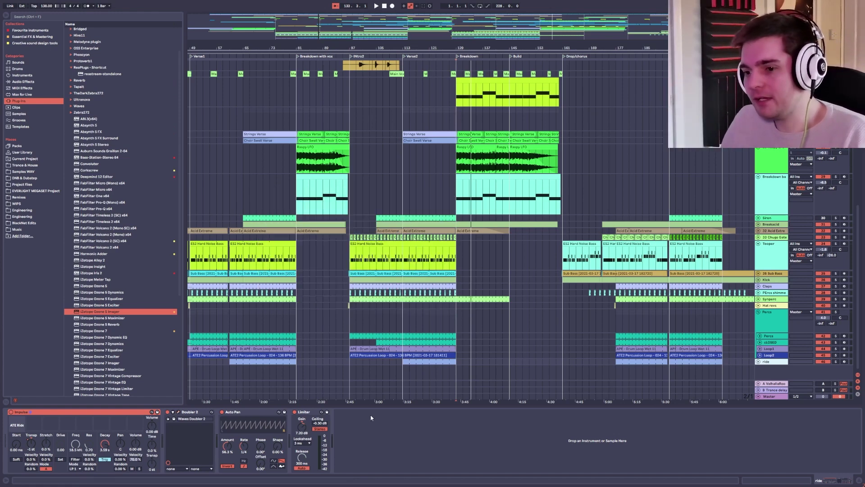
{"action": "left_click", "coordinate": [412, 437]}
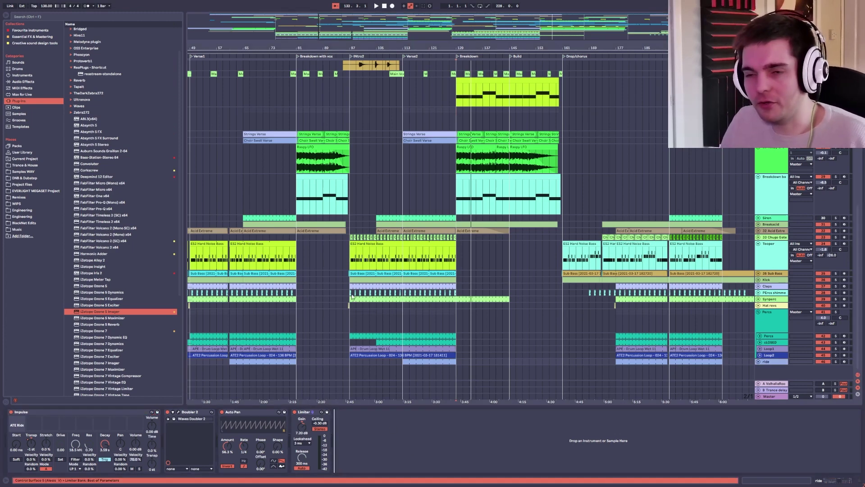
{"action": "scroll", "coordinate": [367, 288], "scroll_direction": "up", "scroll_amount": 5}
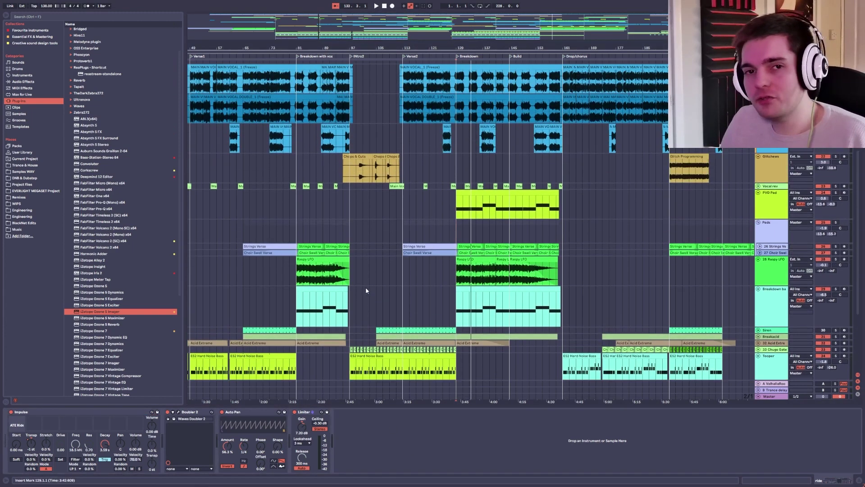
{"action": "scroll", "coordinate": [367, 290], "scroll_direction": "up", "scroll_amount": 3}
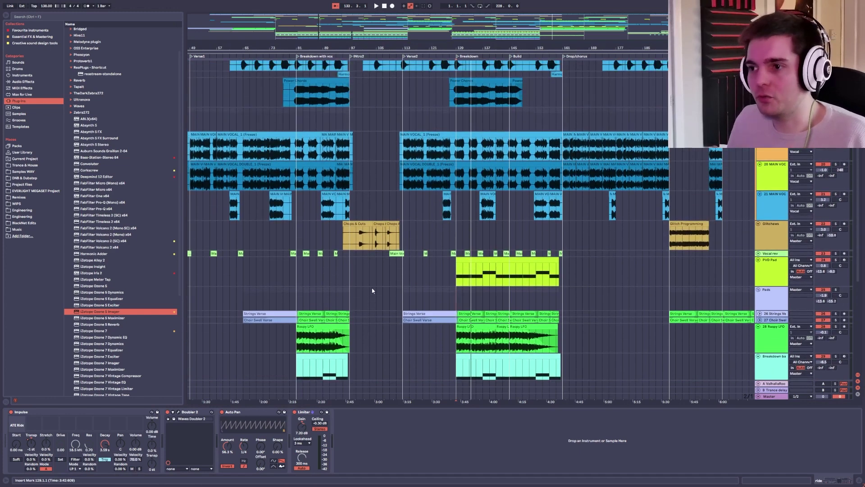